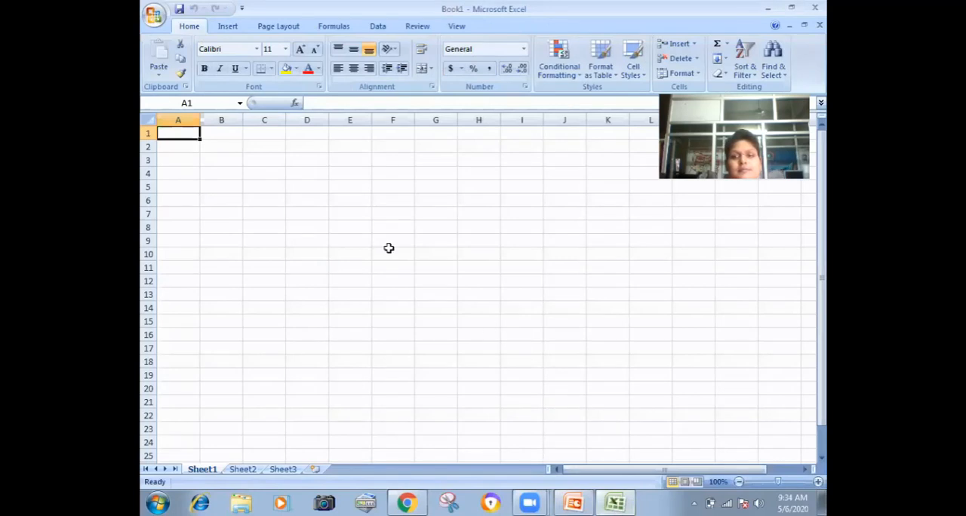
Step: Fill D5:D17 with the sample entries fgh, gfh, fgh, gh, jhjk, hj, six times tyu, and u
left_click(388, 252)
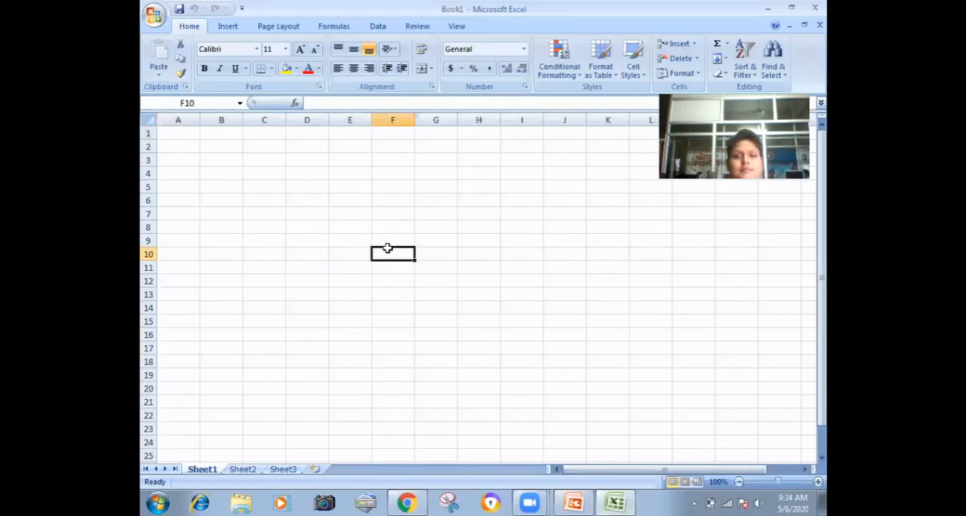
left_click(318, 187)
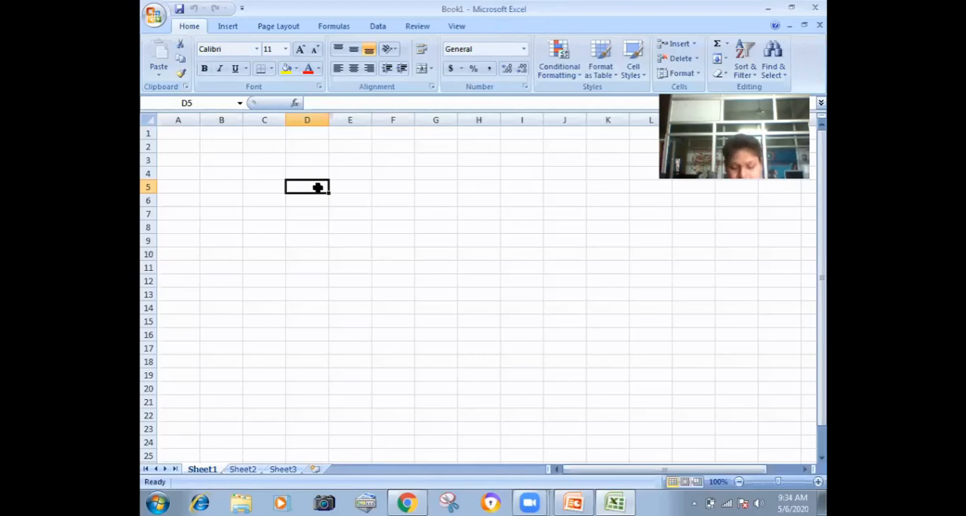
type("fgh")
key("Return")
type("gfh")
key("Return")
type("fgh")
key("Return")
type("gh jhjk")
key("Return")
type("hj")
key("Return")
type("tyu tyu tyu tyu")
key("Return")
type("tyu")
key("Return")
type("tyu")
key("Return")
type("u")
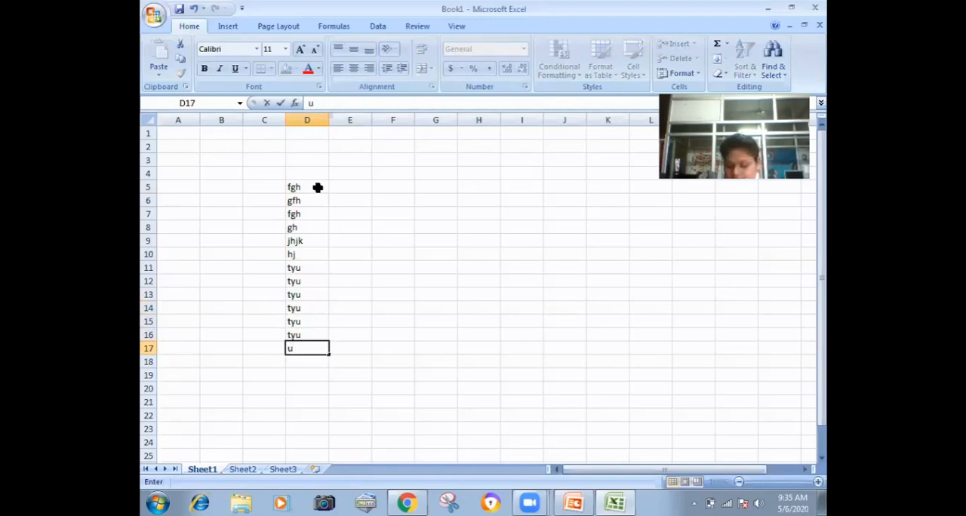
key("Right")
Step: Fill column E from E17 up to E5 with hj, gh, j, gh, j, gh, hj, gh, j, gh, yut, yut and tyu
type("hj")
key("Up")
type("gh")
key("Up")
type("j")
key("Up")
Step: Fill F5:F11 with the sample entries tyu, tyu, ghj, ghj, ghj, kji and hjk
type("gh")
type("j")
key("Up")
type("gh")
key("Up")
type("yut")
key("Up")
type("yut")
key("Up")
type("tyu")
key("Right")
type("tyu")
key("Return")
type("tyu")
key("Return")
type("ghj")
key("Return")
type("ghj")
key("Return")
type("ghj")
key("Return")
type("kji")
key("Return")
type("hjk")
key("Return")
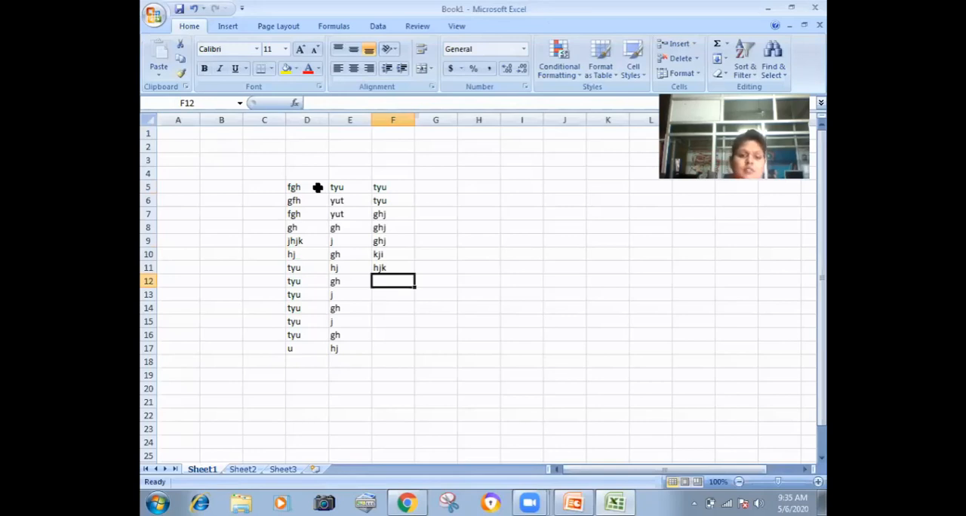
Step: Save the workbook in the Documents library under the file name 2
left_click(154, 17)
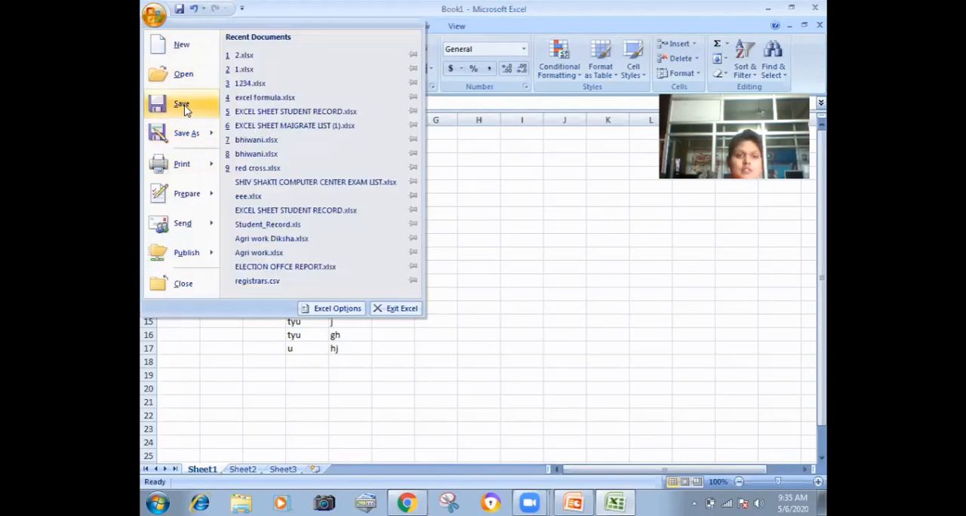
left_click(183, 105)
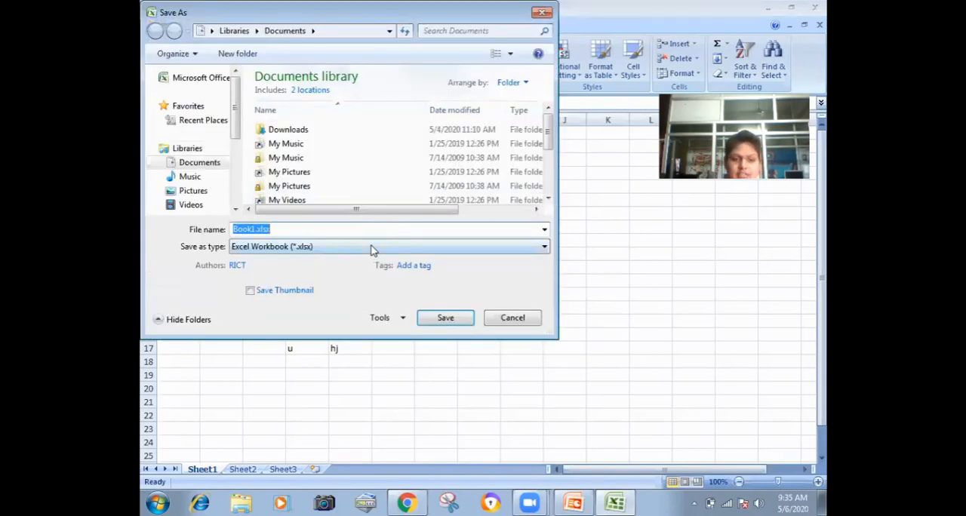
type("2")
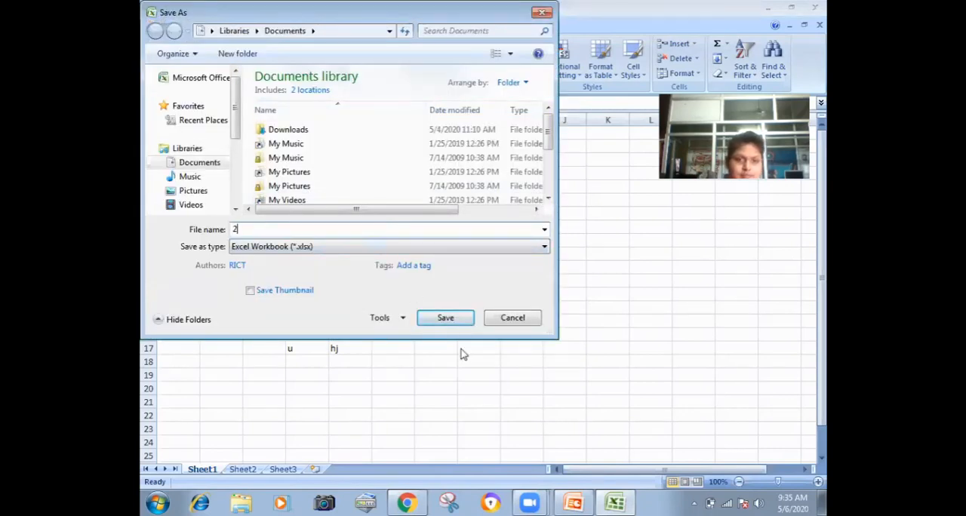
left_click(446, 319)
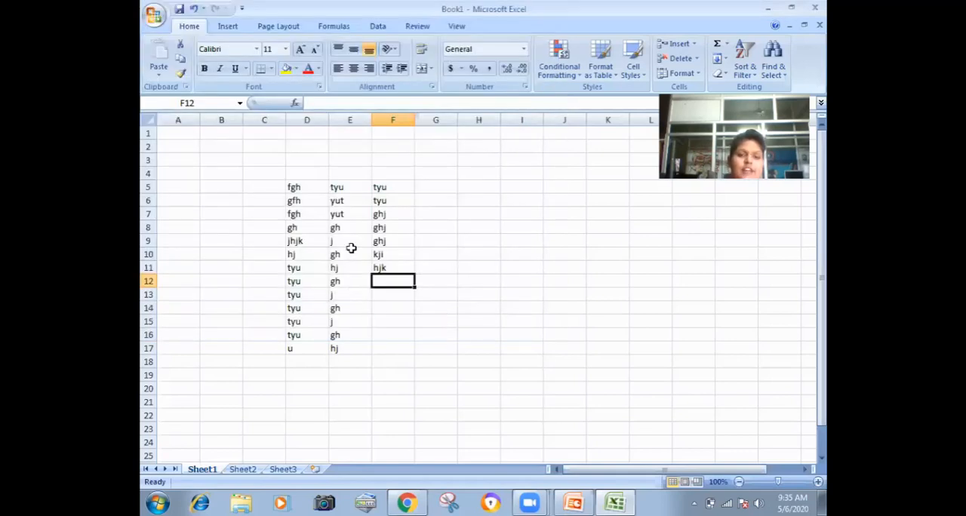
Step: Show the workbook's document properties, dismiss the AutoComplete offer, and open the advanced properties
left_click(154, 21)
mouse_move(189, 198)
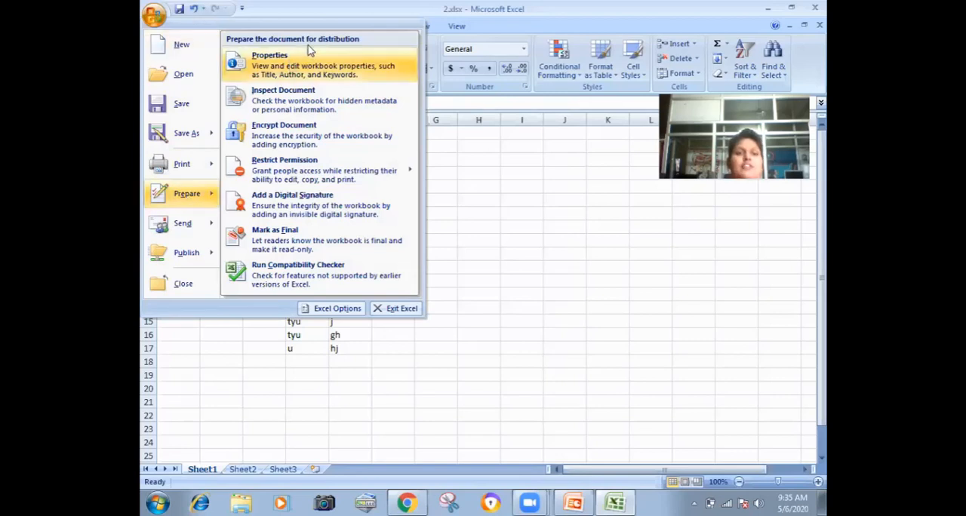
left_click(279, 74)
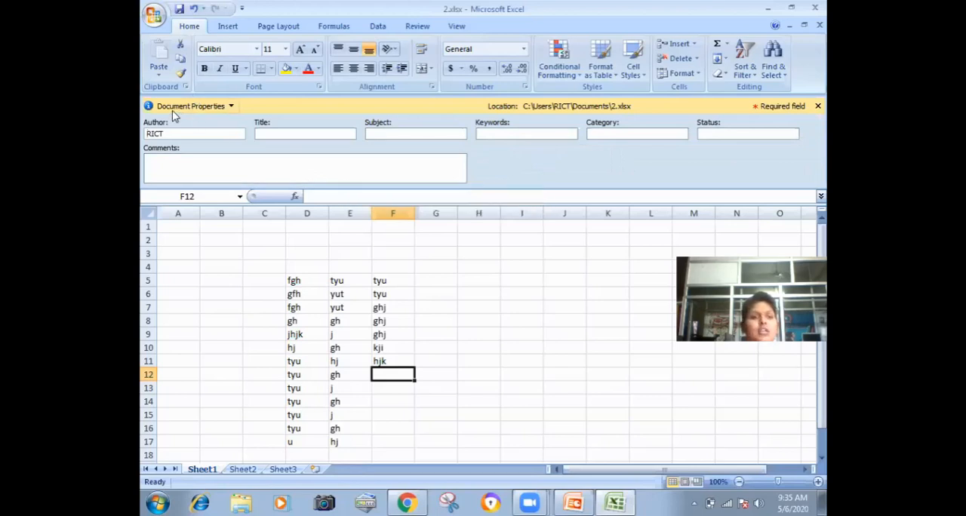
left_click(232, 109)
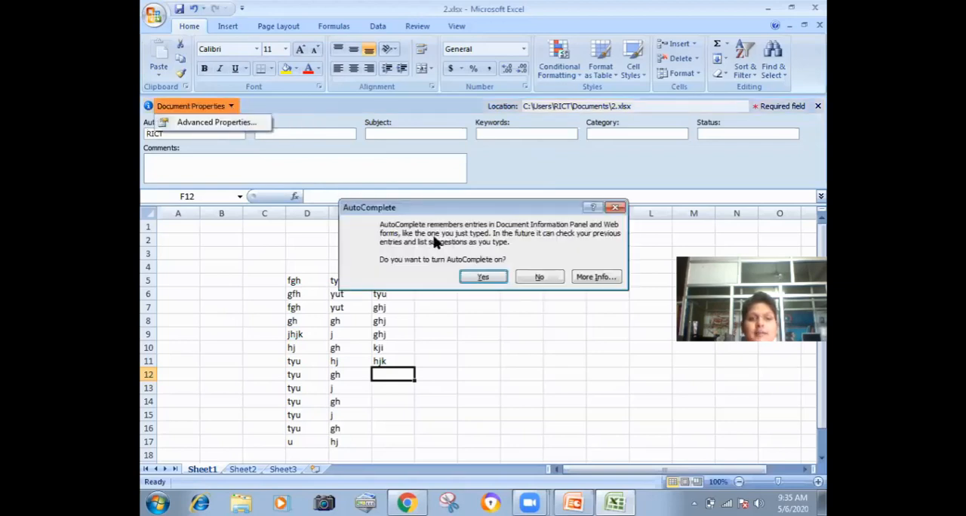
left_click(615, 207)
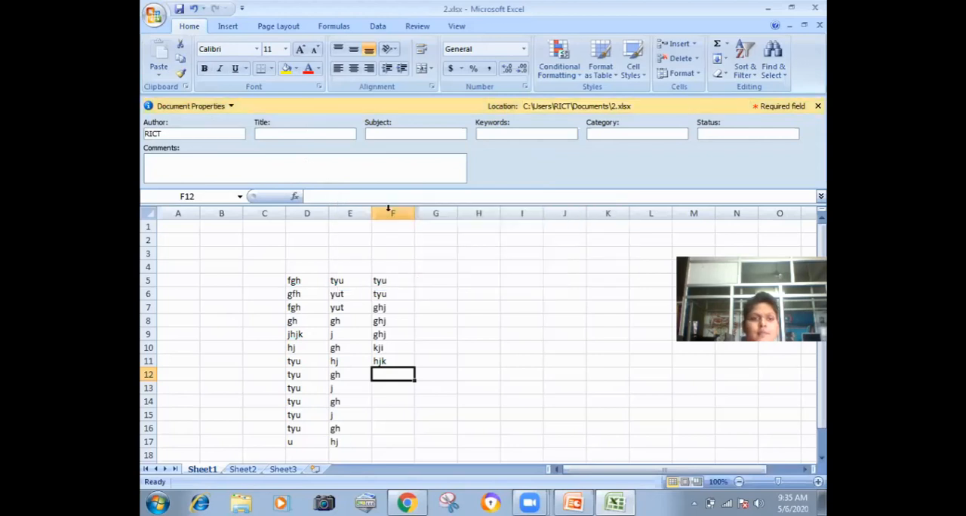
left_click(226, 108)
left_click(223, 128)
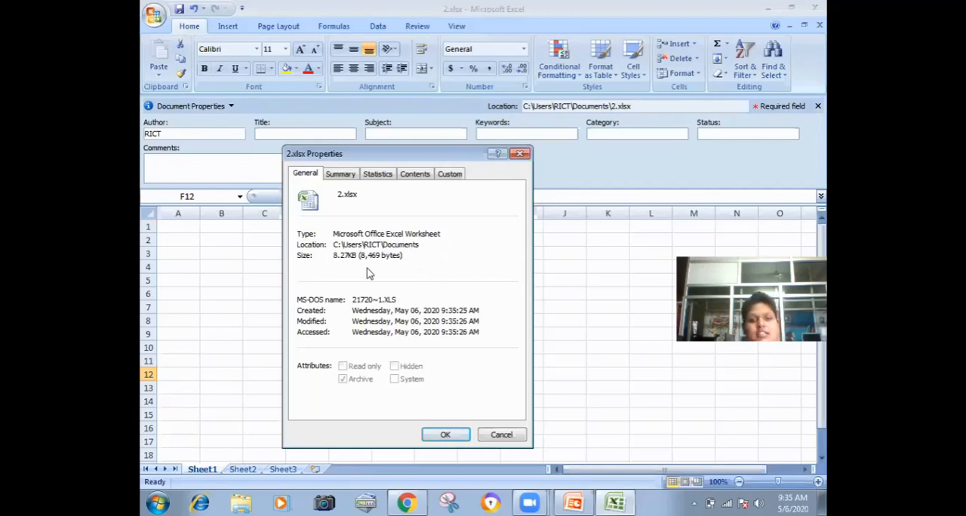
Step: In the properties summary, set the title to good and the subject to abc
left_click(336, 176)
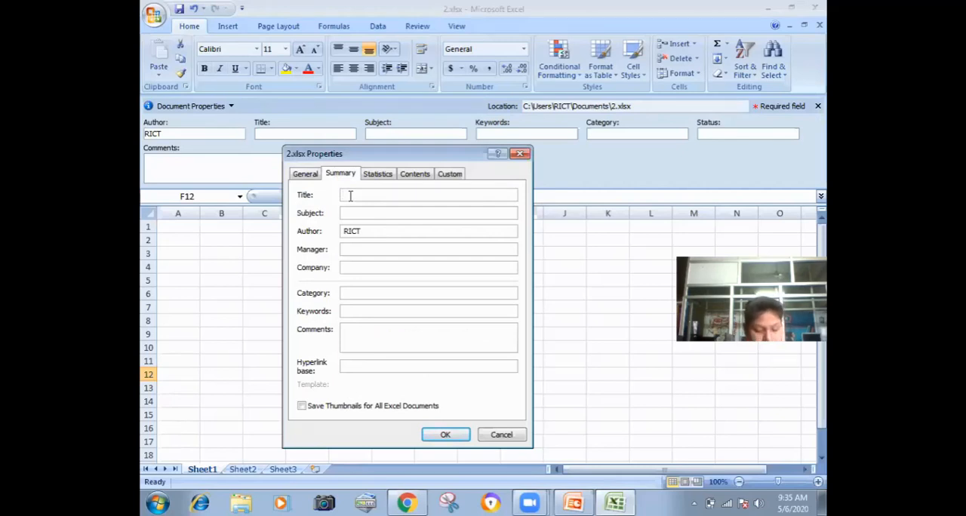
type("good")
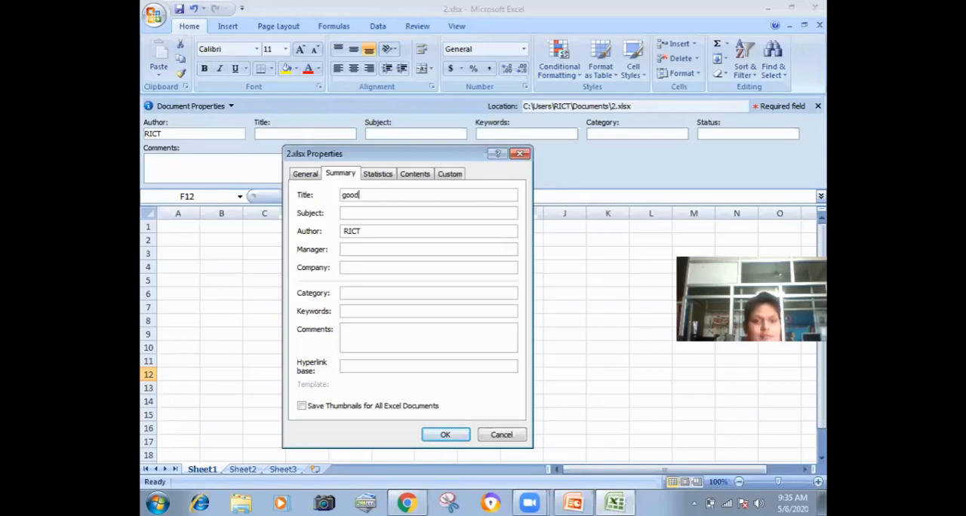
type("abc")
key("Tab")
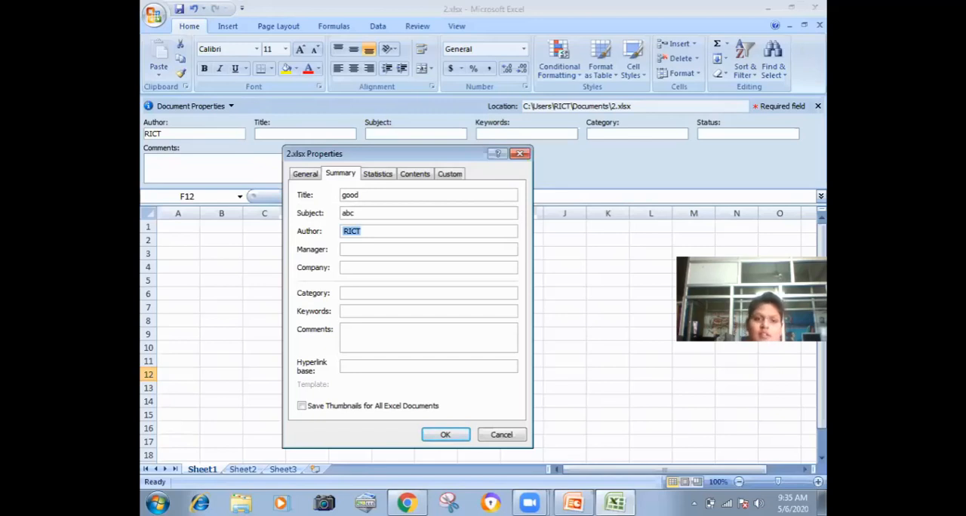
key("Tab")
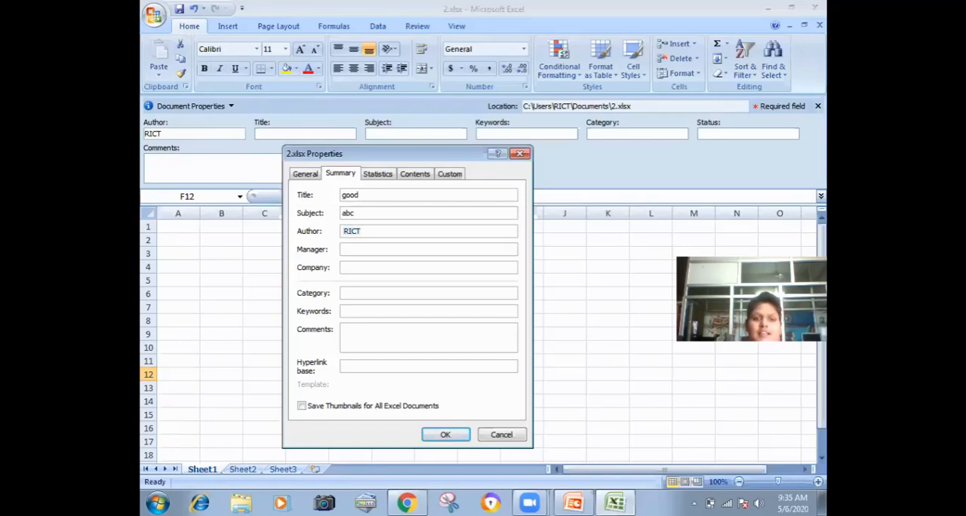
key("Tab")
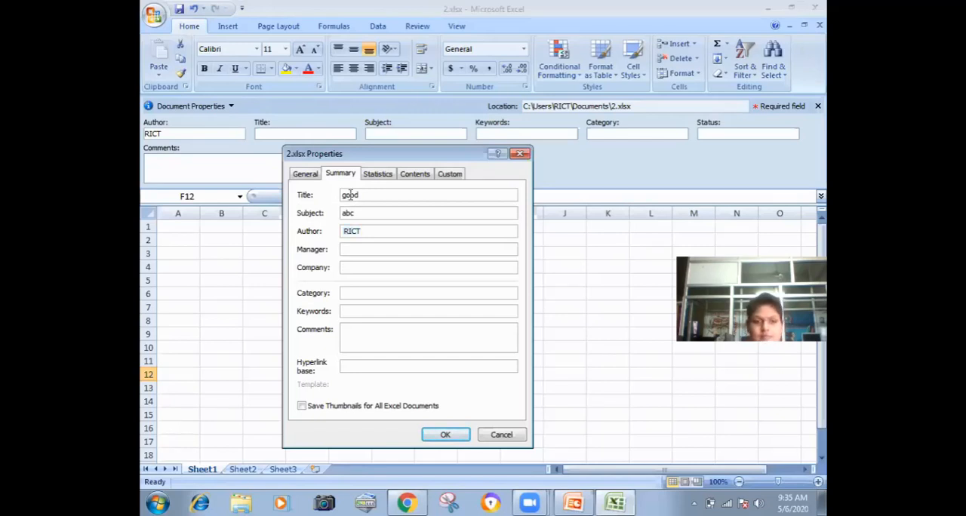
Step: Complete the summary with manager bbb, company bbbb, category hhh, keywords jjjj, comments hh and hyperlink base 1
left_click(360, 249)
type("bbb")
key("Tab")
type("bbbb")
type("hhh")
key("Tab")
type("jjjj")
key("Tab")
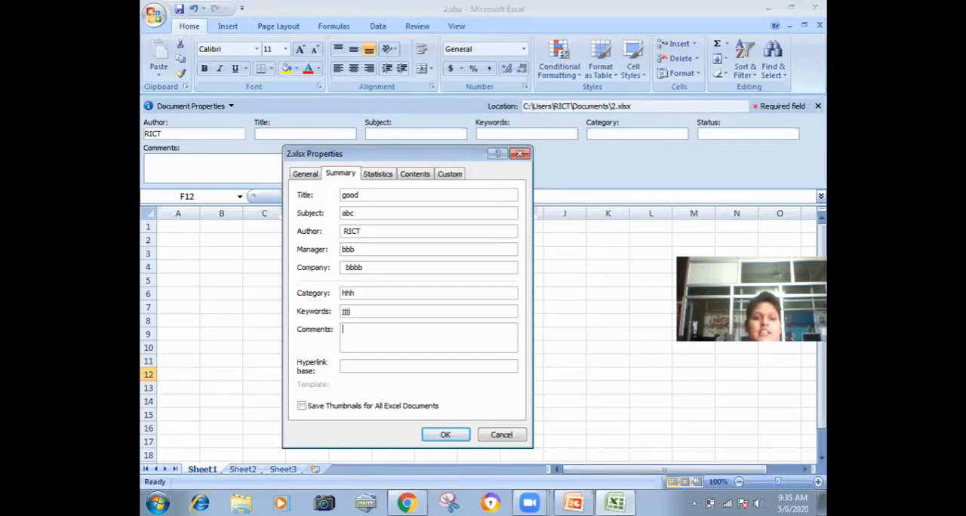
type("hh")
key("Tab")
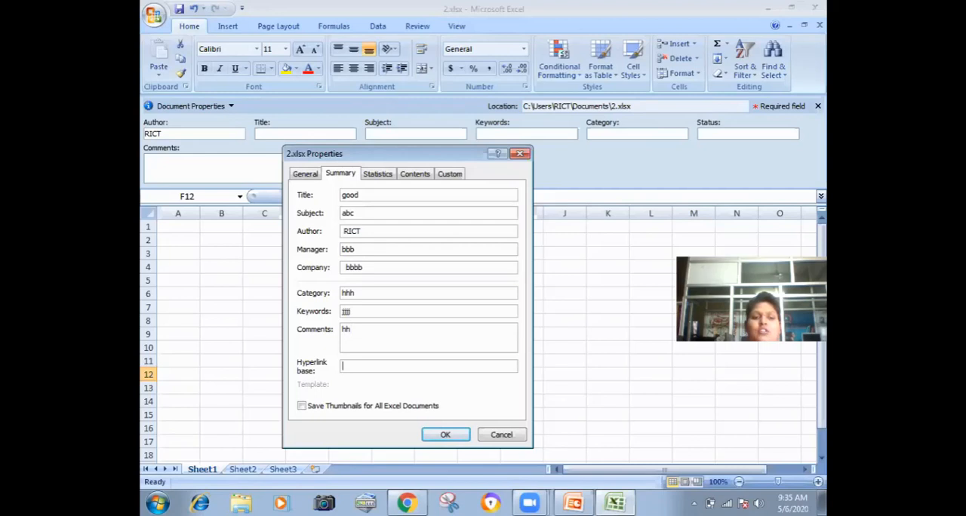
type("j")
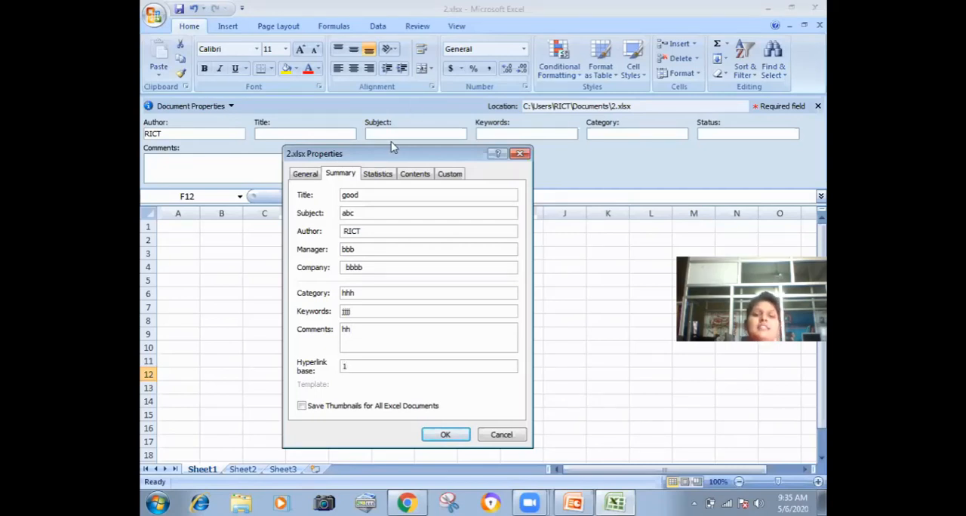
Step: Look through the workbook's statistics and contents, and add a custom Text property named good with the value bhiwani
left_click(381, 173)
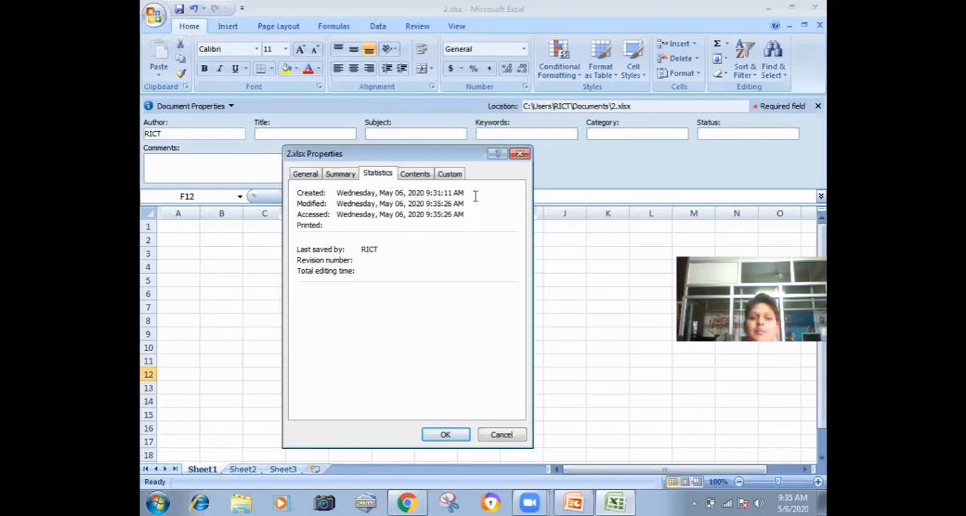
left_click(414, 175)
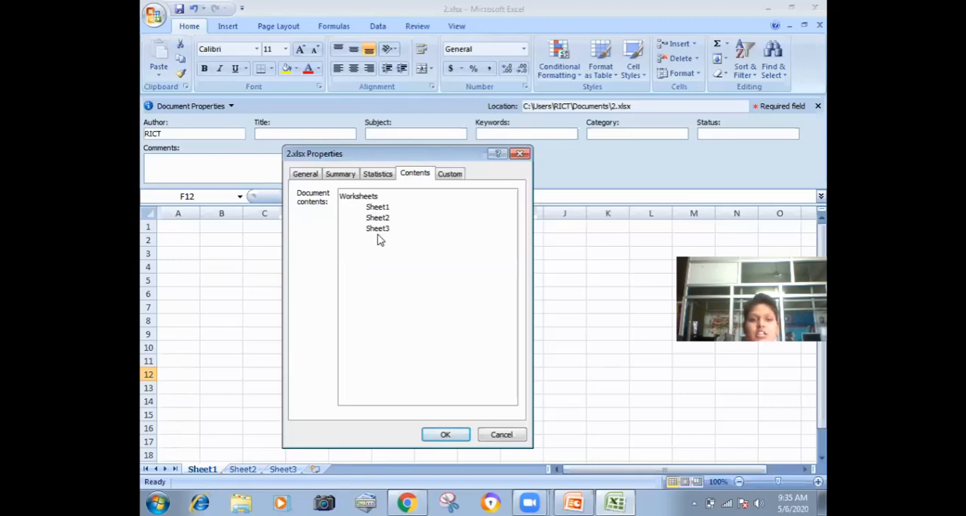
left_click(457, 175)
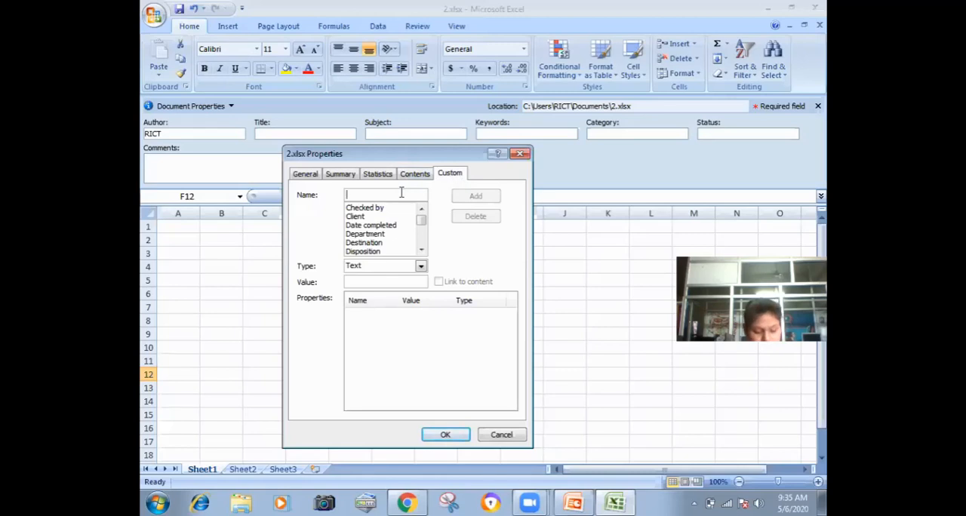
type("good")
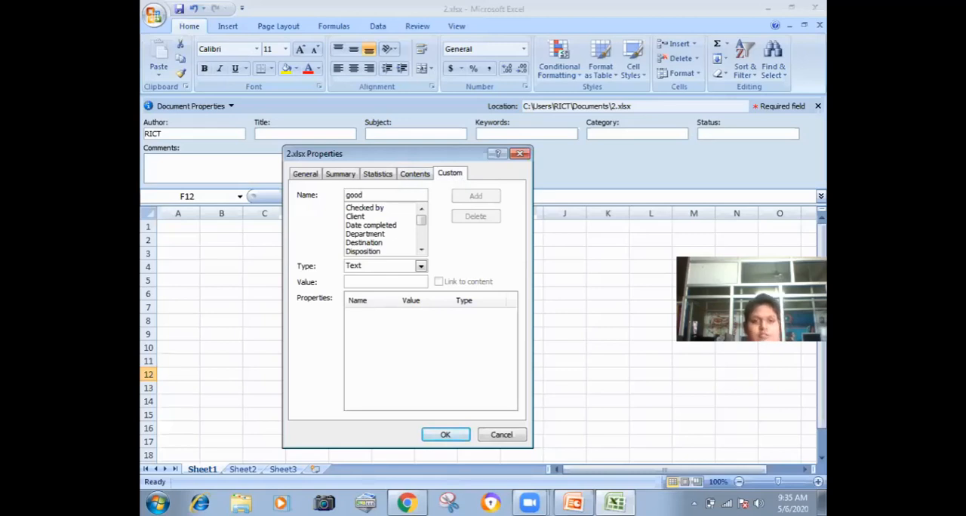
left_click(371, 268)
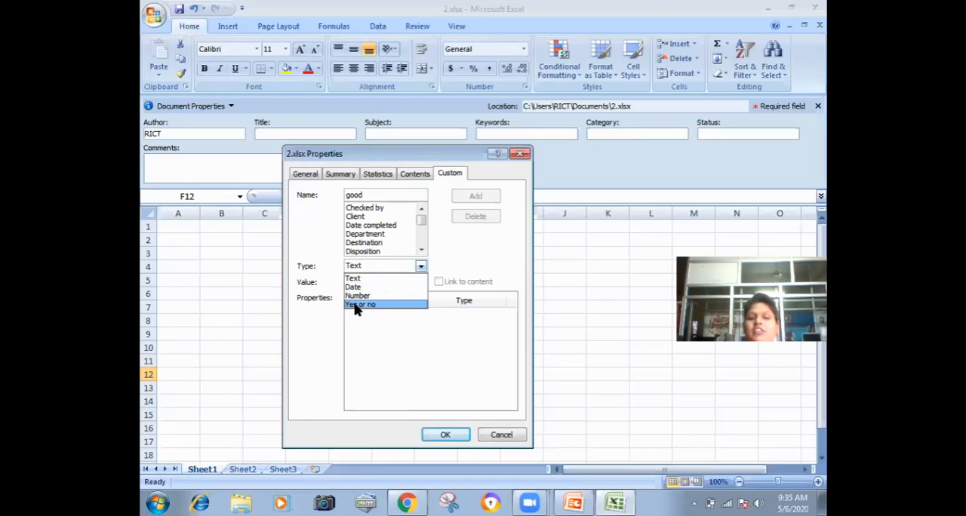
left_click(353, 279)
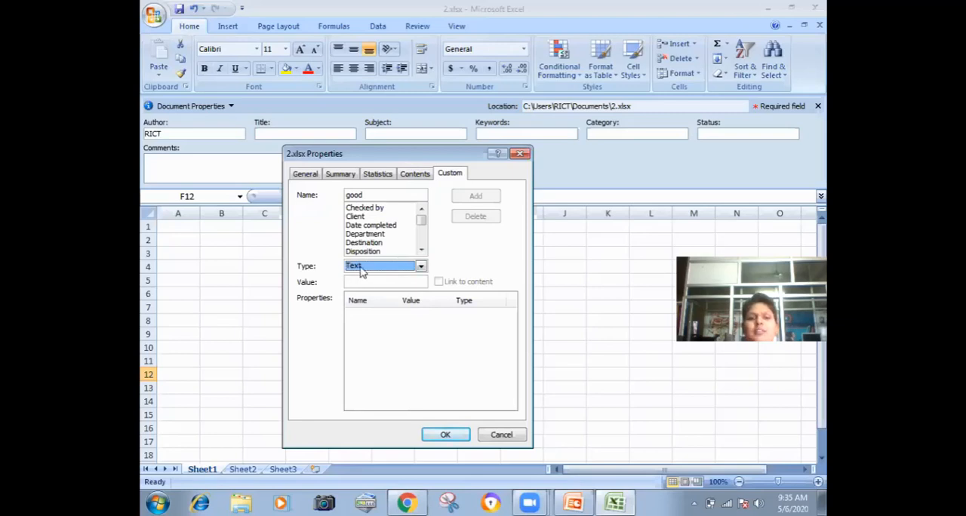
left_click(356, 282)
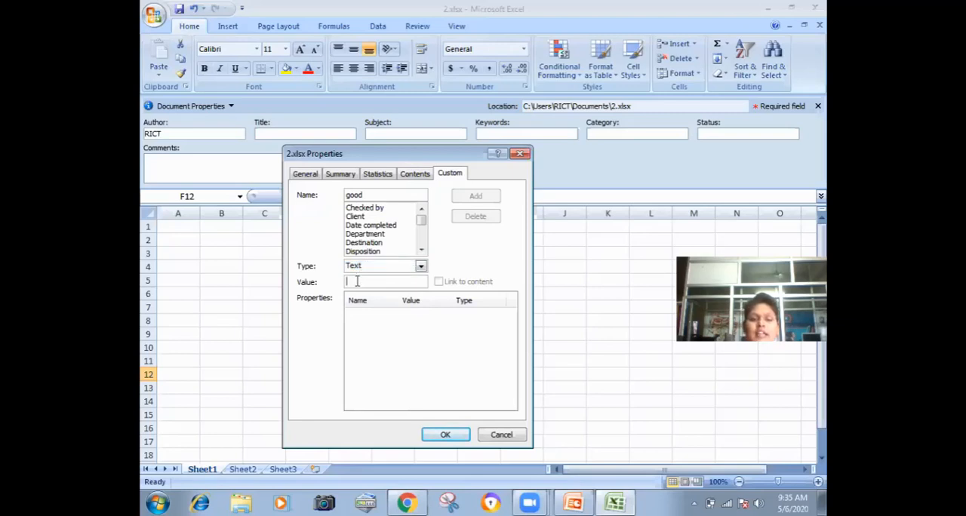
type("b")
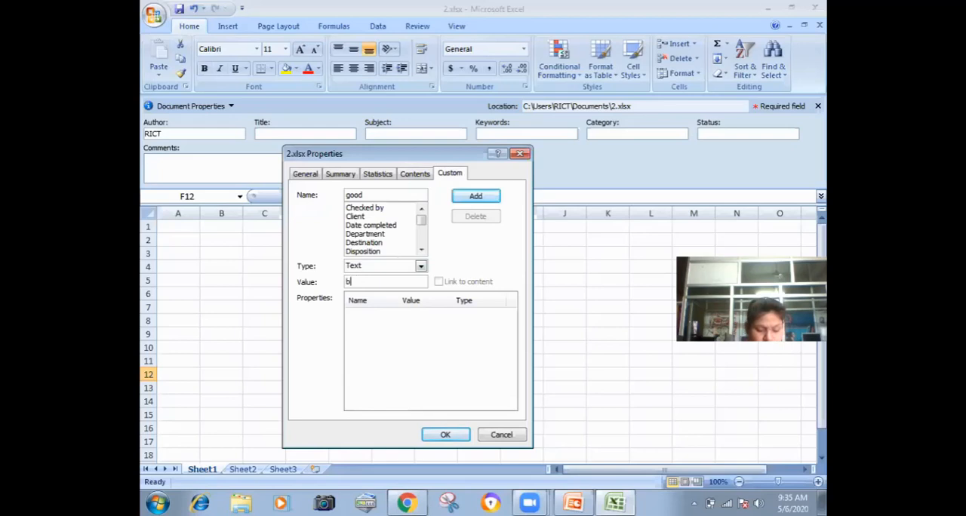
type("hiwani")
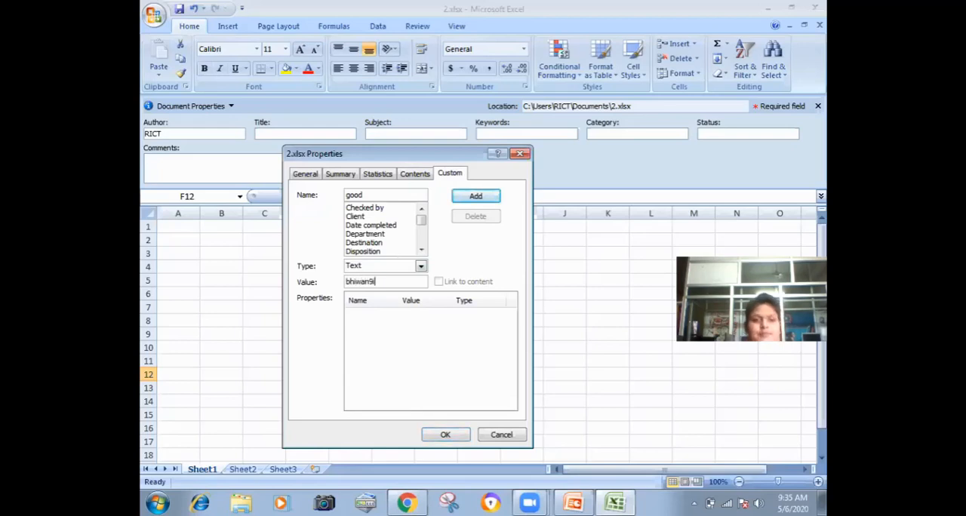
key("BackSpace")
type("i")
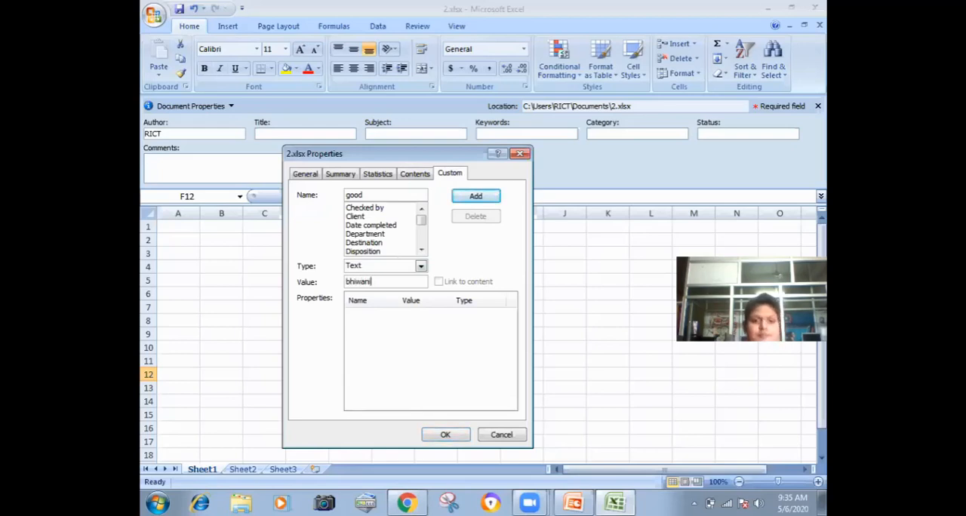
left_click(480, 198)
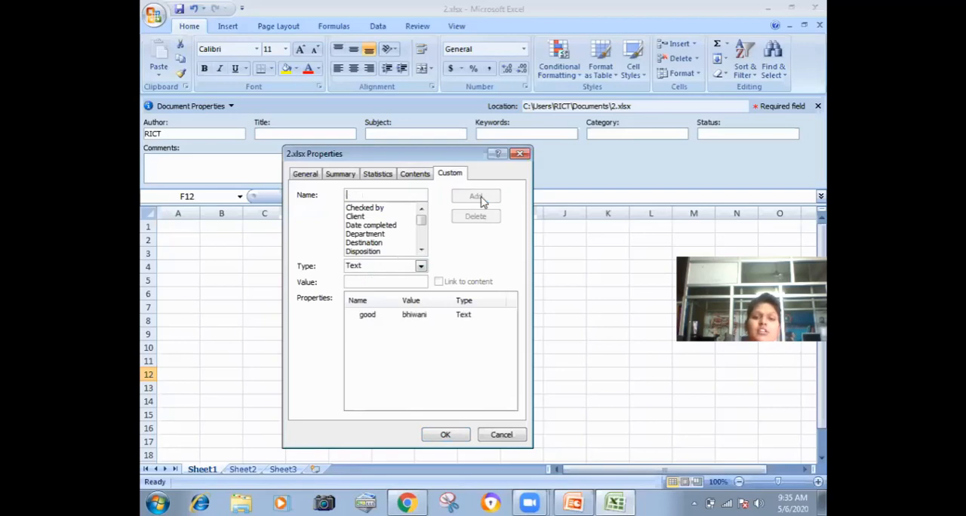
Step: Apply the advanced properties and close the document properties display above the sheet
left_click(440, 437)
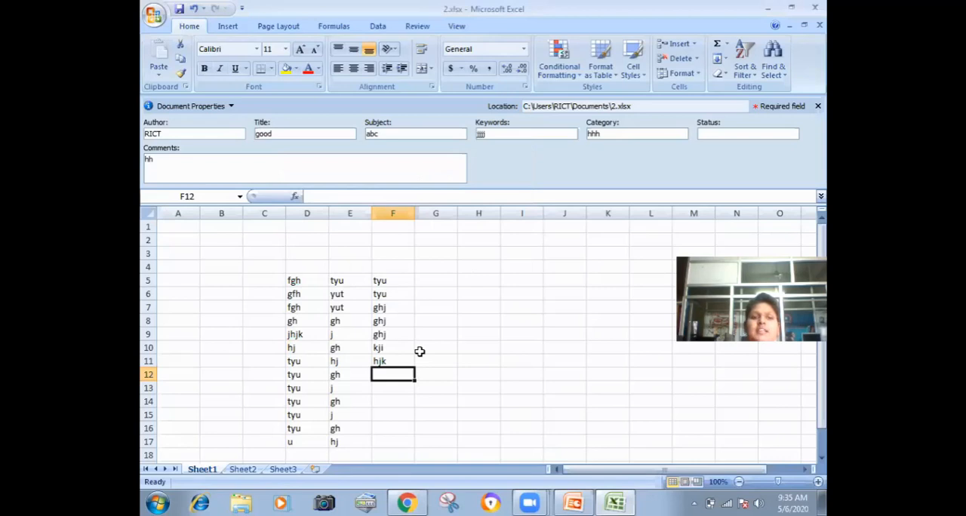
left_click(421, 350)
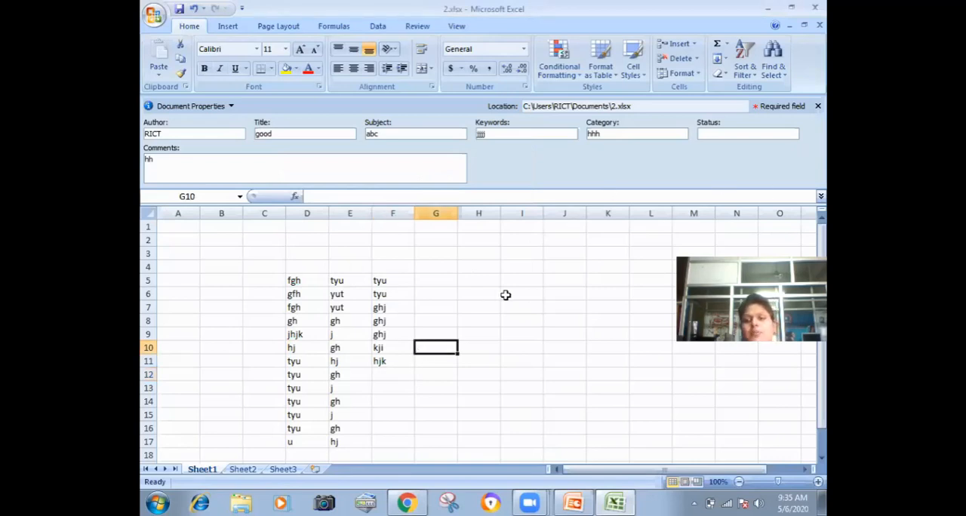
left_click(818, 108)
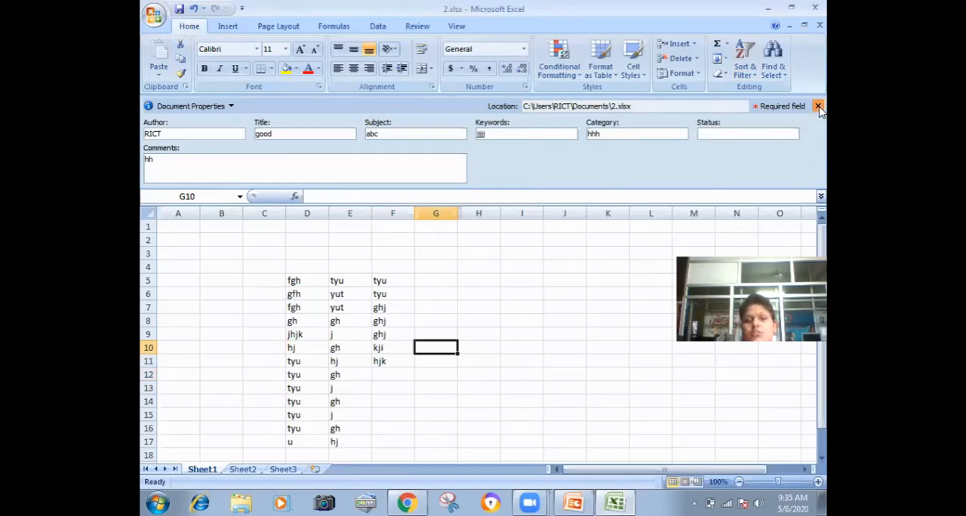
Step: Encrypt the workbook by entering and confirming a document password
left_click(435, 215)
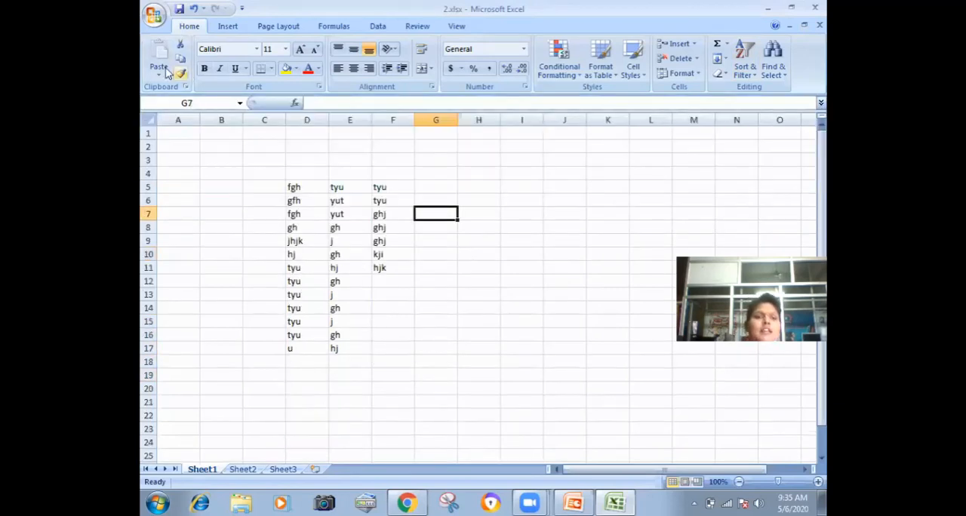
left_click(155, 15)
mouse_move(188, 193)
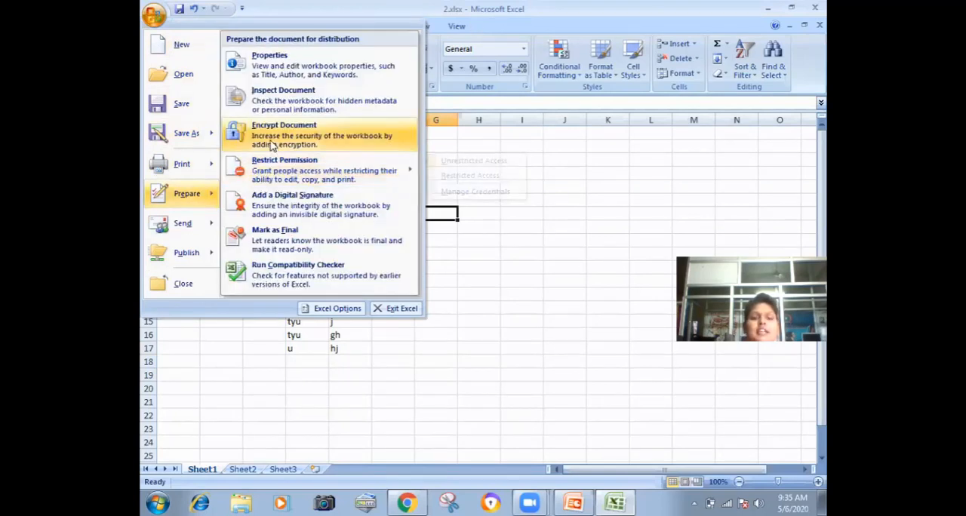
left_click(273, 146)
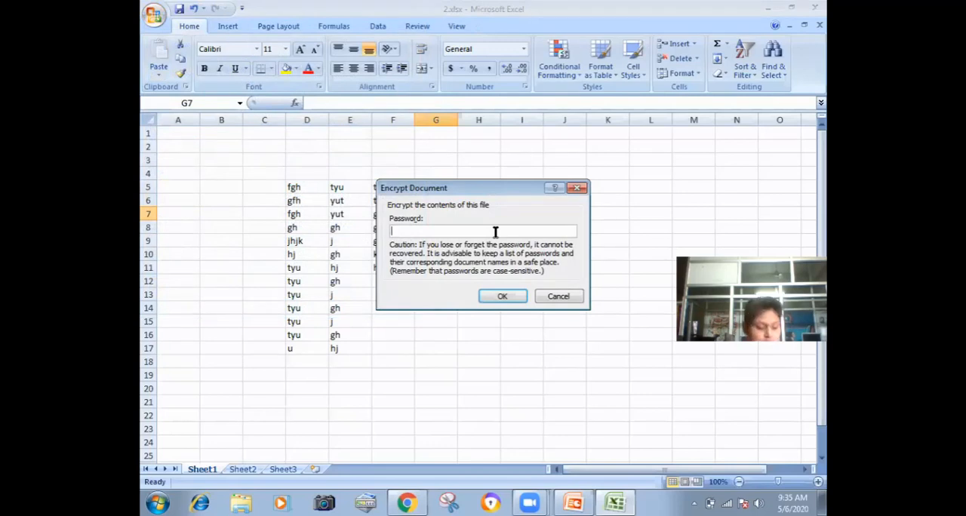
type("1")
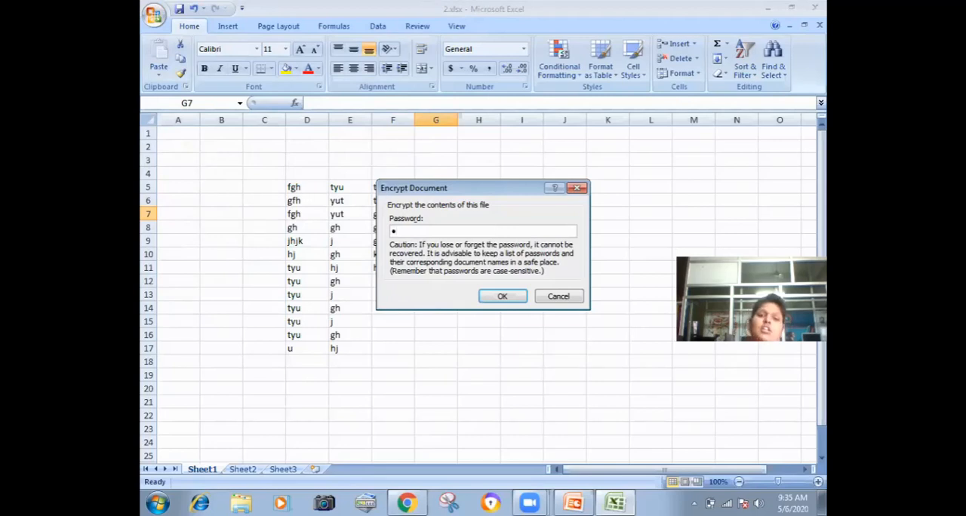
left_click(488, 298)
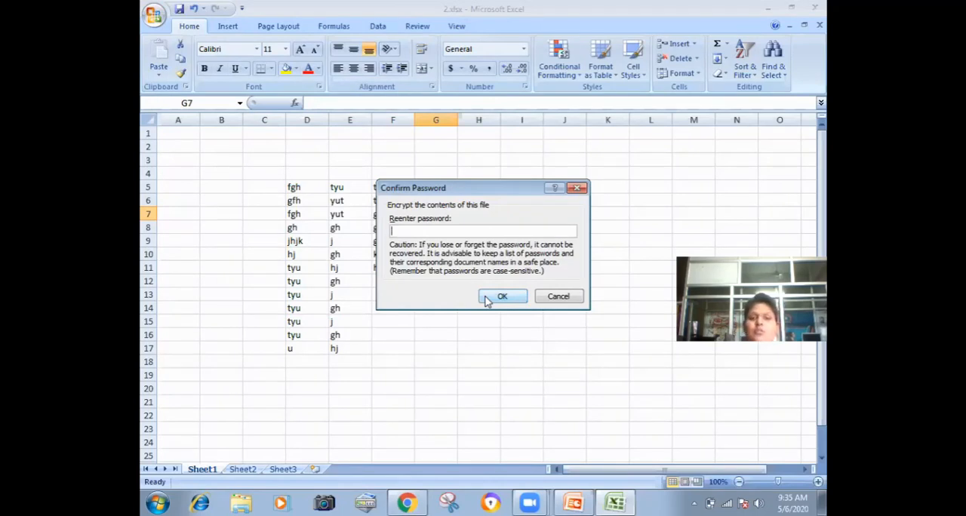
type("1")
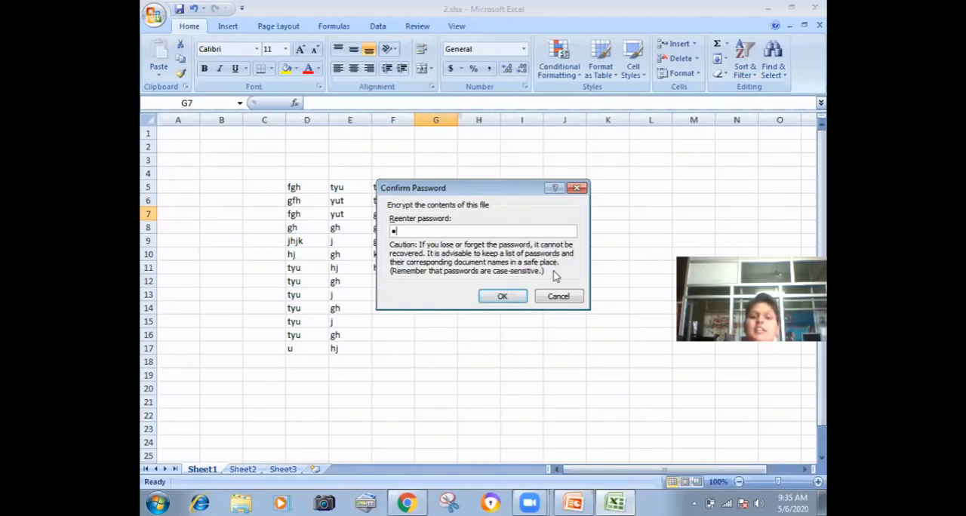
left_click(498, 299)
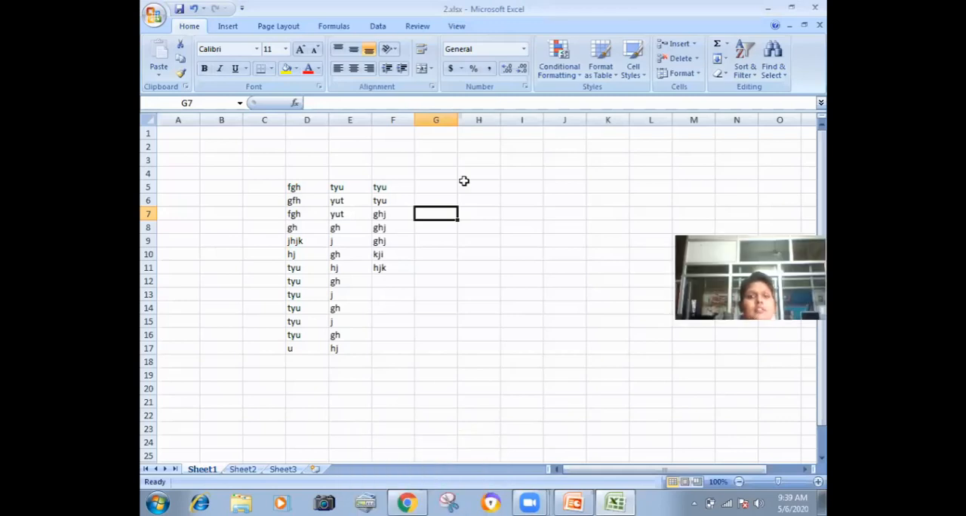
Step: Save the encrypted workbook and close its window
left_click(153, 15)
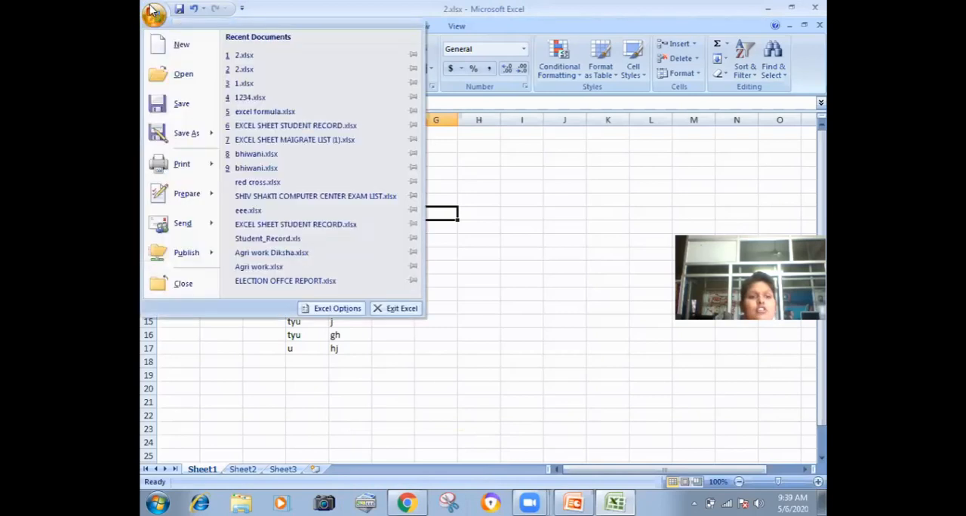
left_click(181, 102)
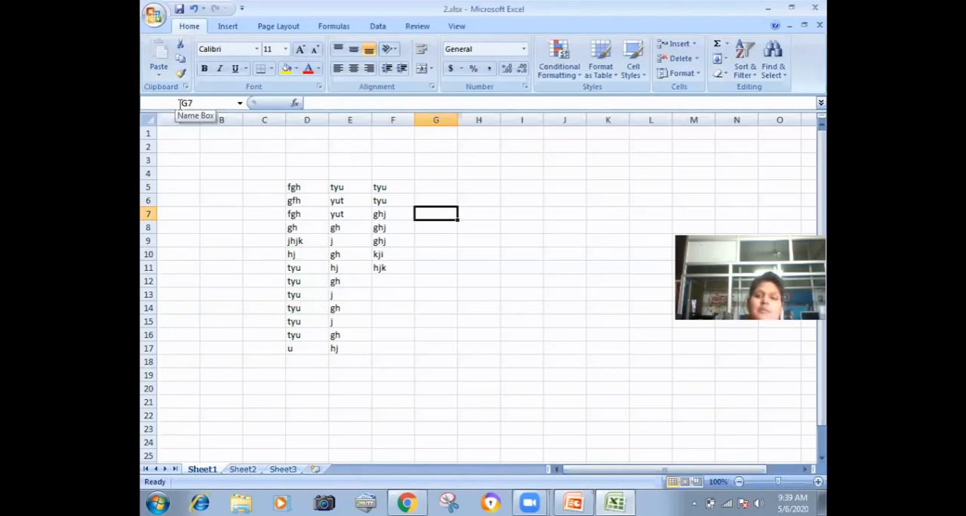
left_click(725, 29)
left_click(814, 7)
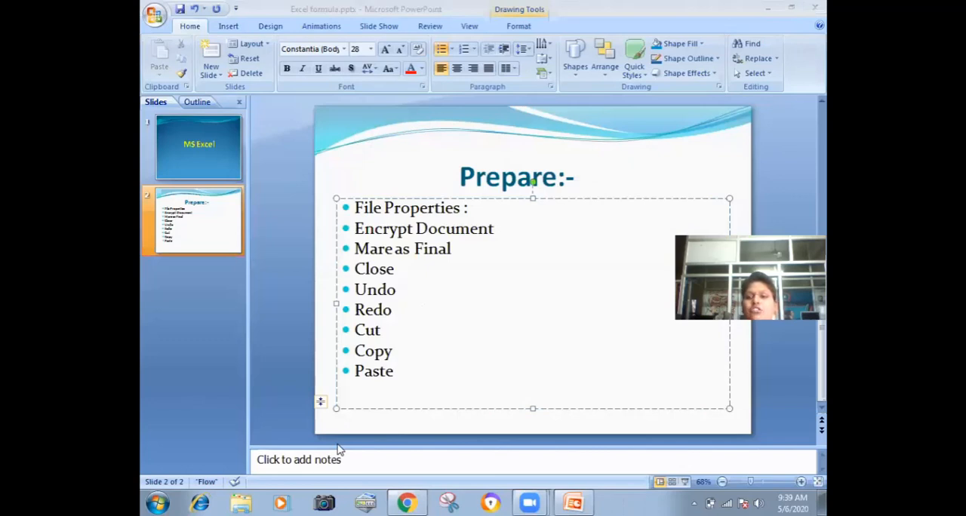
Step: Start Microsoft Office Excel 2007 with the recent workbook 2.xlsx
left_click(168, 501)
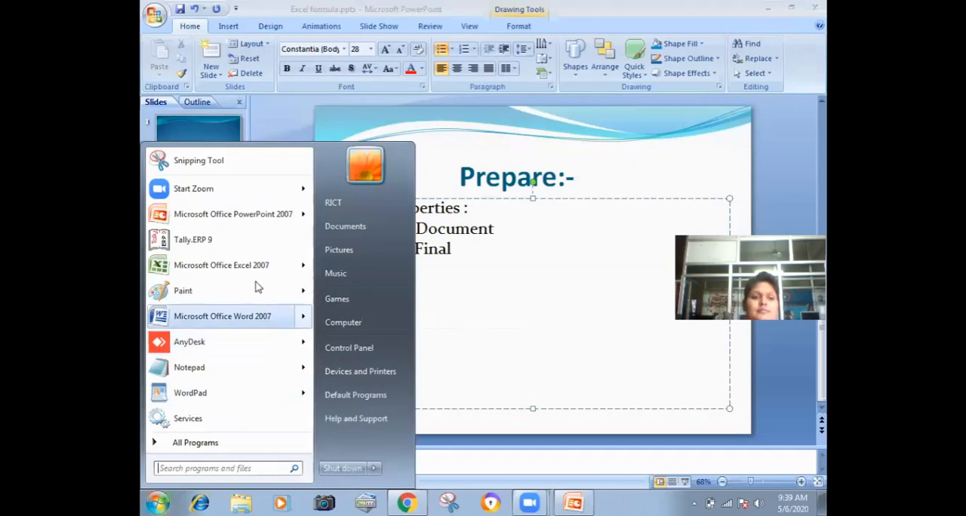
mouse_move(271, 265)
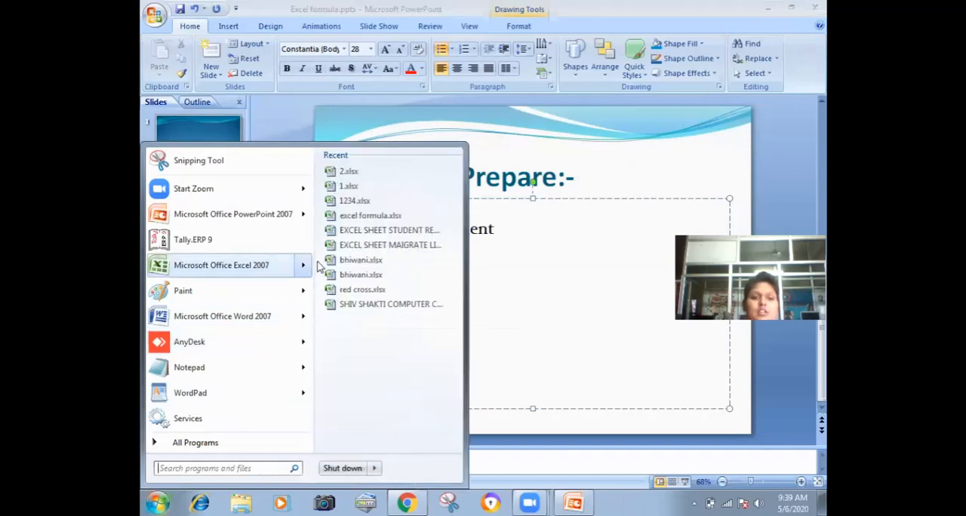
left_click(369, 174)
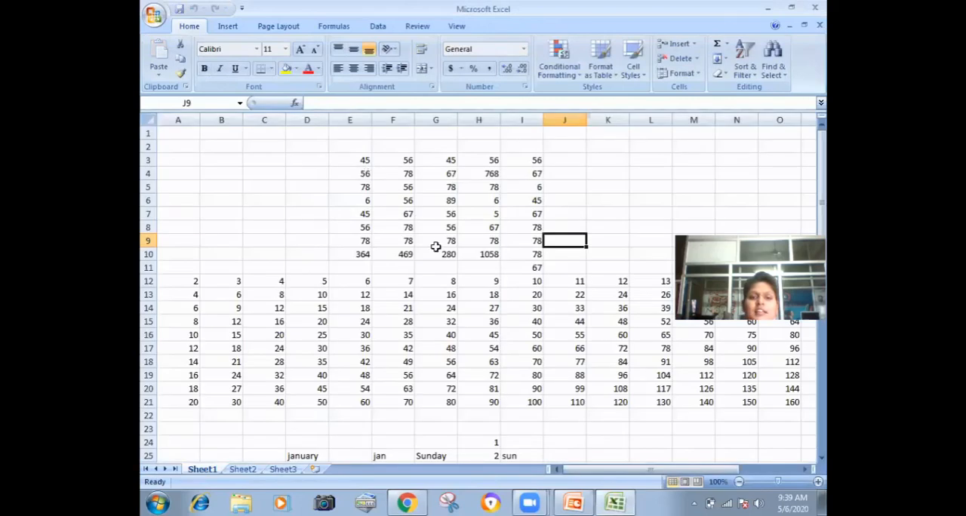
left_click(522, 269)
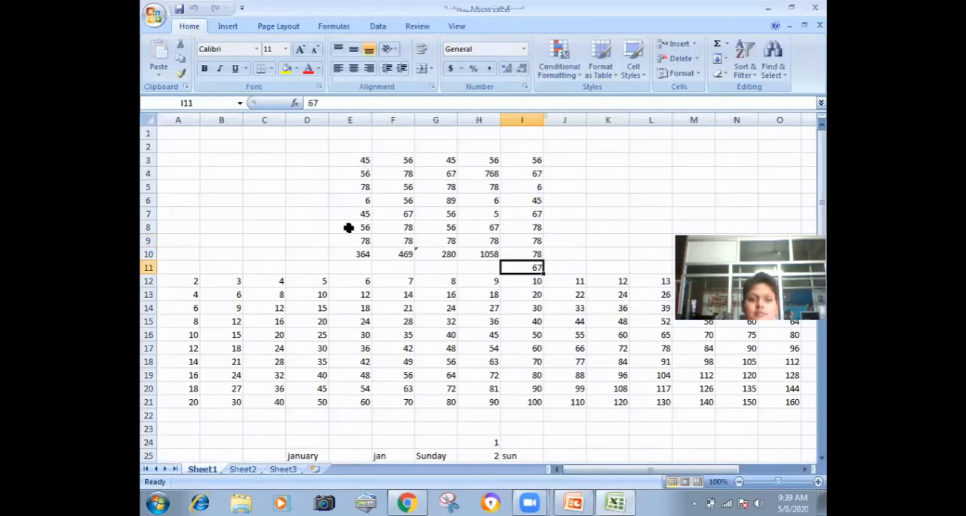
Step: Try to open the other recent 2.xlsx stored in My Documents
left_click(153, 15)
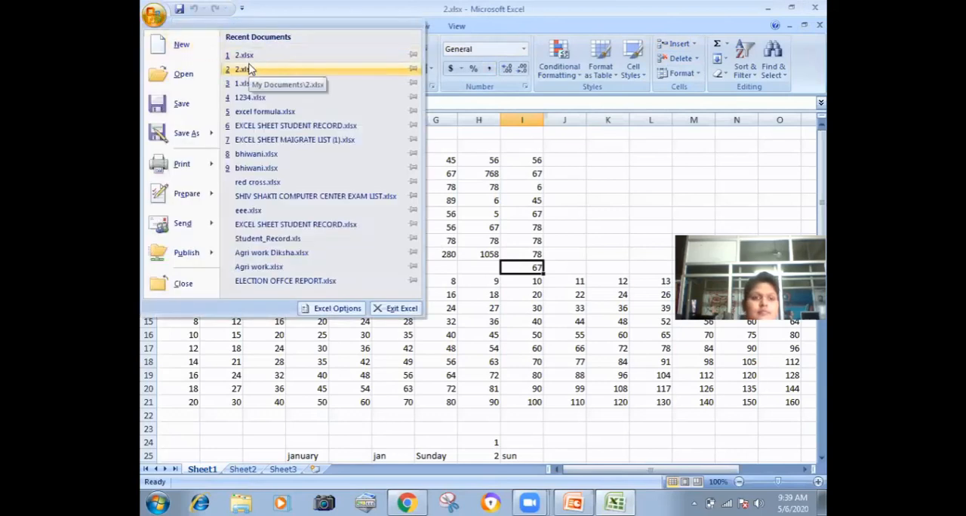
left_click(251, 69)
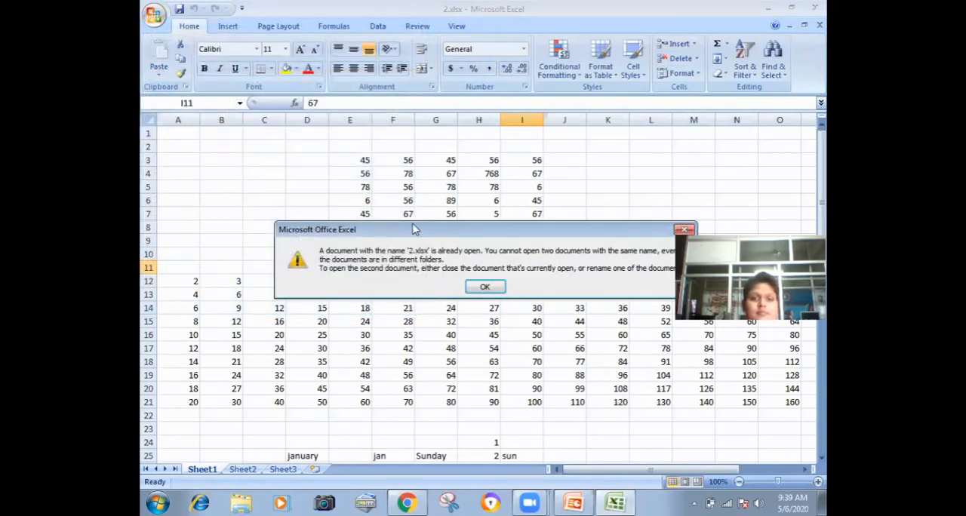
left_click(483, 288)
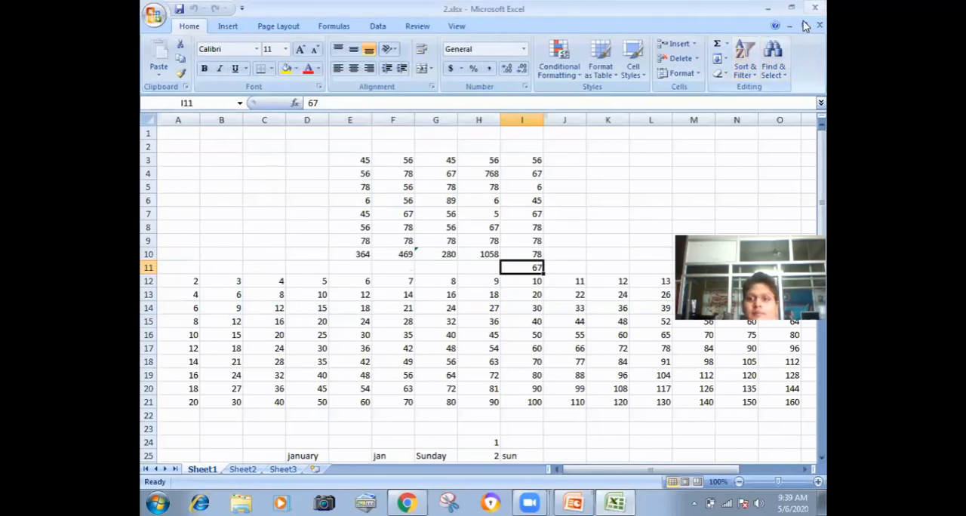
Step: Create a new blank workbook
left_click(154, 15)
left_click(182, 46)
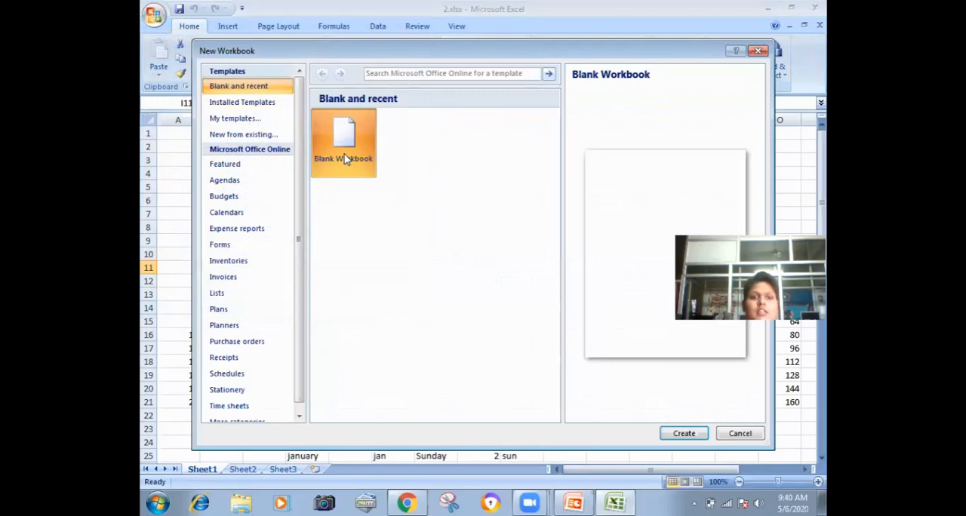
left_click(667, 433)
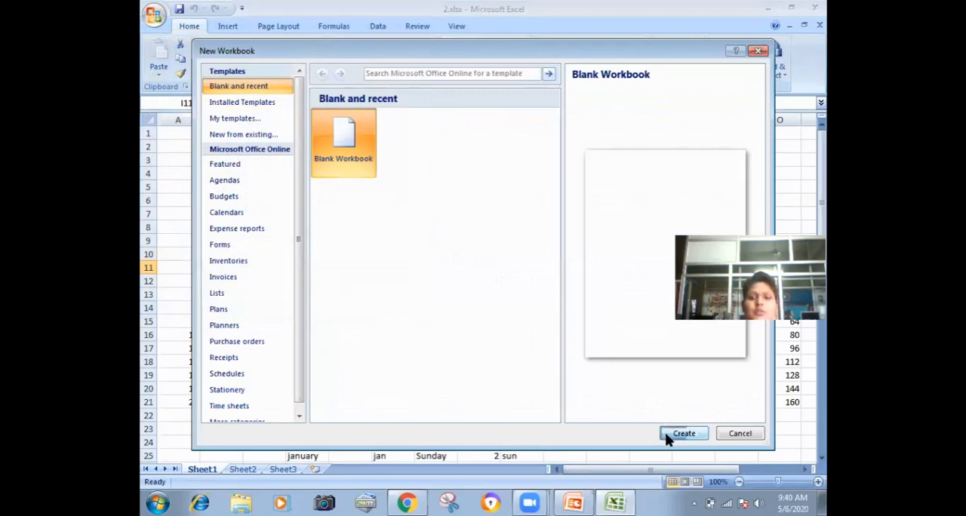
Step: Fill F6:F14 downward with dfgh, fgh, gfh, fgh, rty four times, and yuj
left_click(393, 196)
type("dfgh")
key("Return")
type("fgh")
key("Return")
type("gfh")
key("Return")
type("fgh")
key("Return")
type("rty")
key("Return")
type("rty rty")
key("Return")
type("rty")
key("Return")
type("yuj")
key("Return")
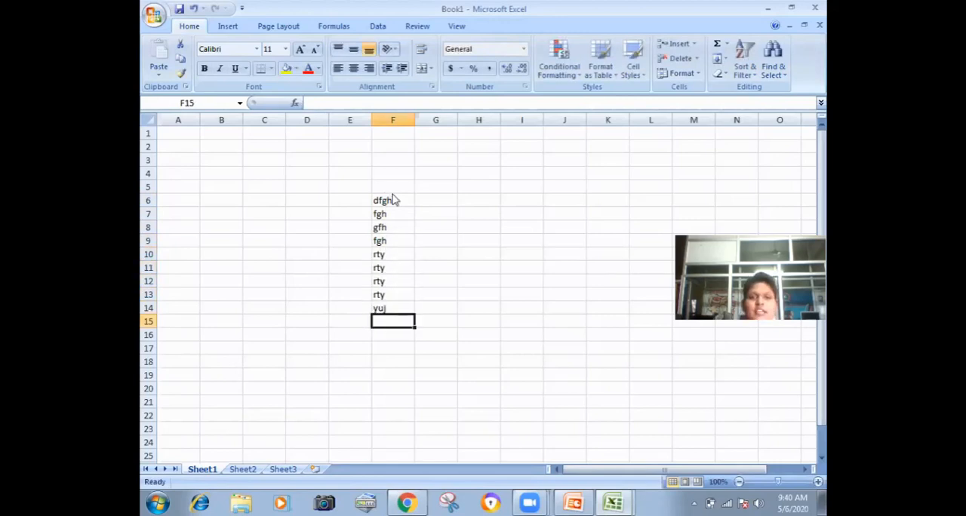
Step: Save the new workbook as ww in the Documents library
key("ctrl+s")
type("ww")
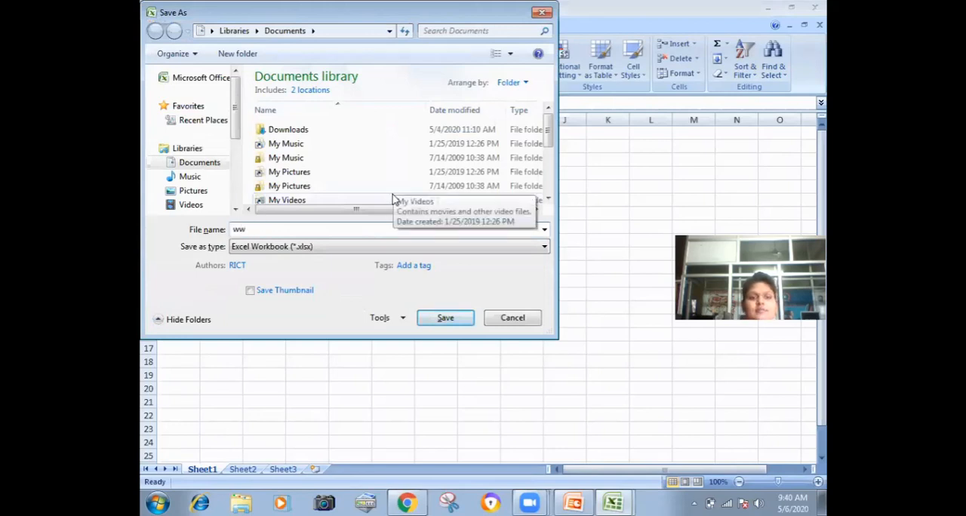
left_click(433, 320)
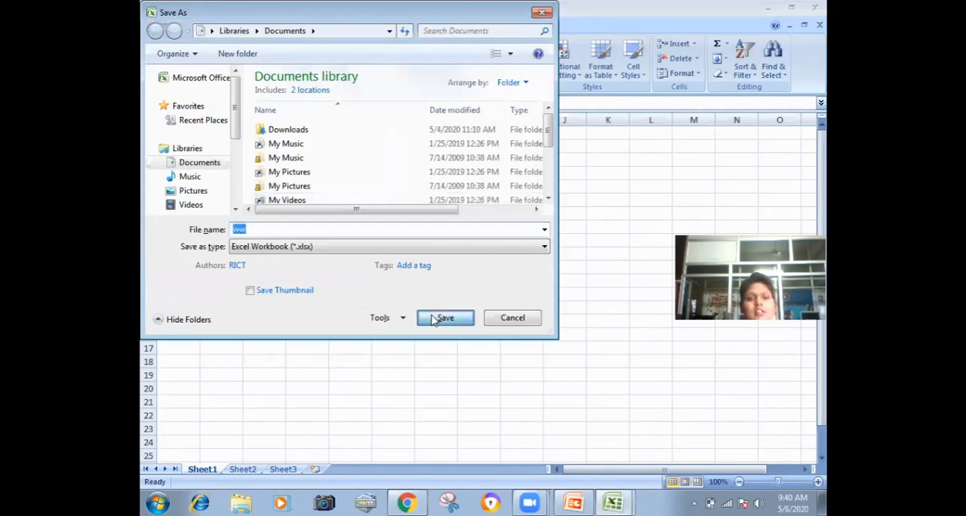
Step: Encrypt the ww workbook by entering and confirming a document password
left_click(156, 23)
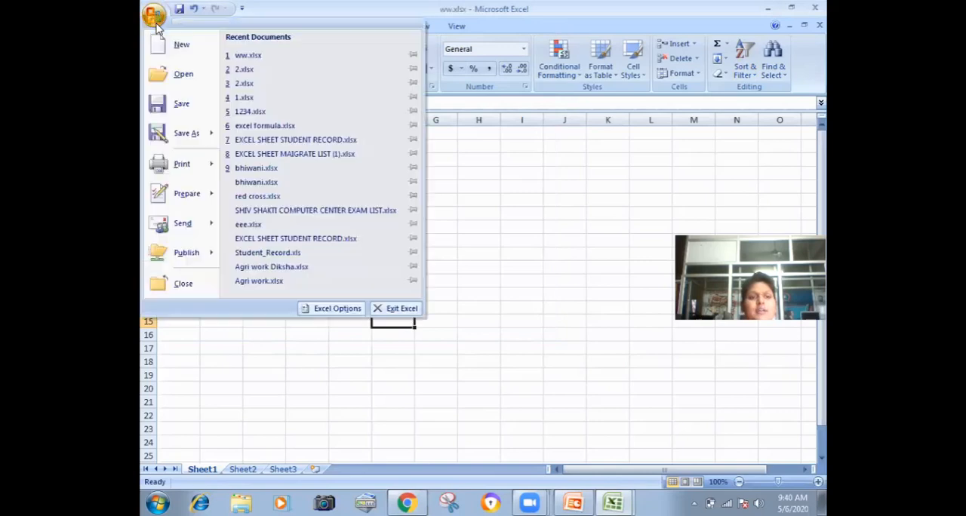
mouse_move(189, 193)
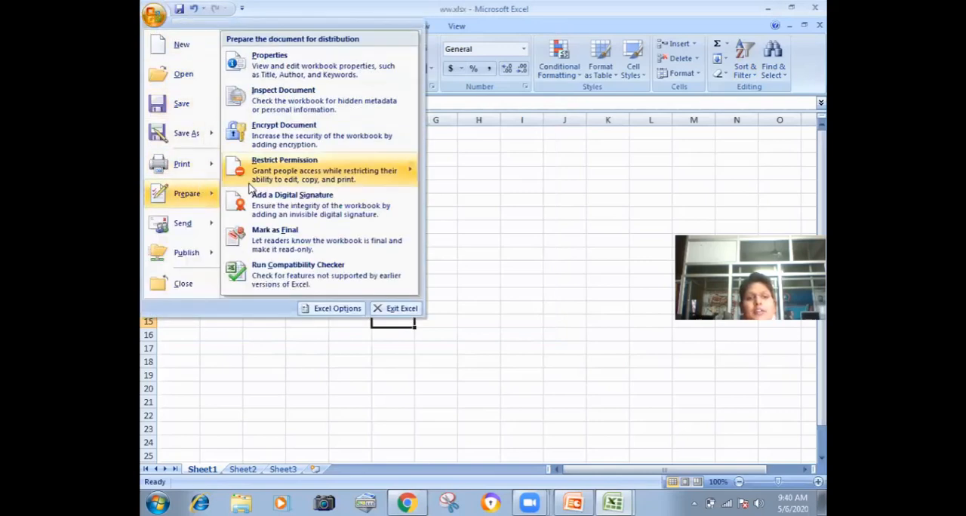
left_click(311, 130)
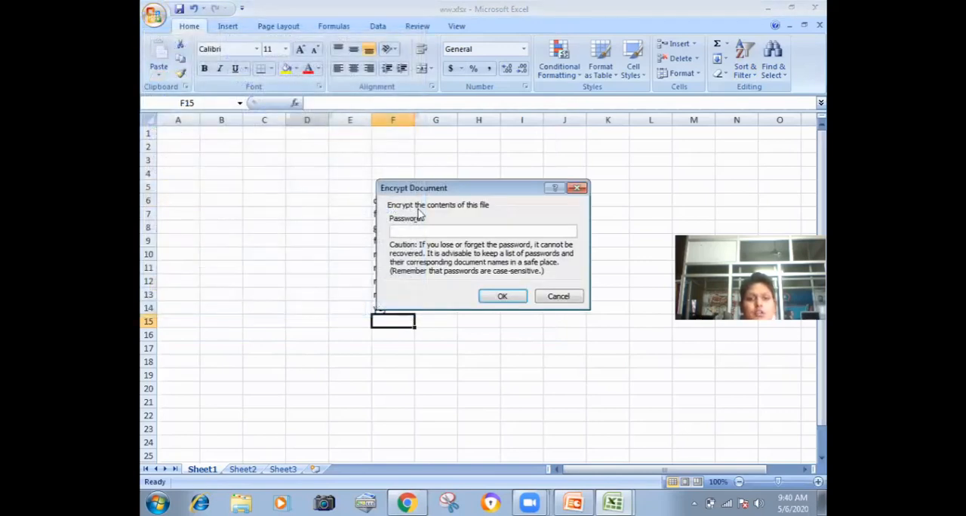
type("123")
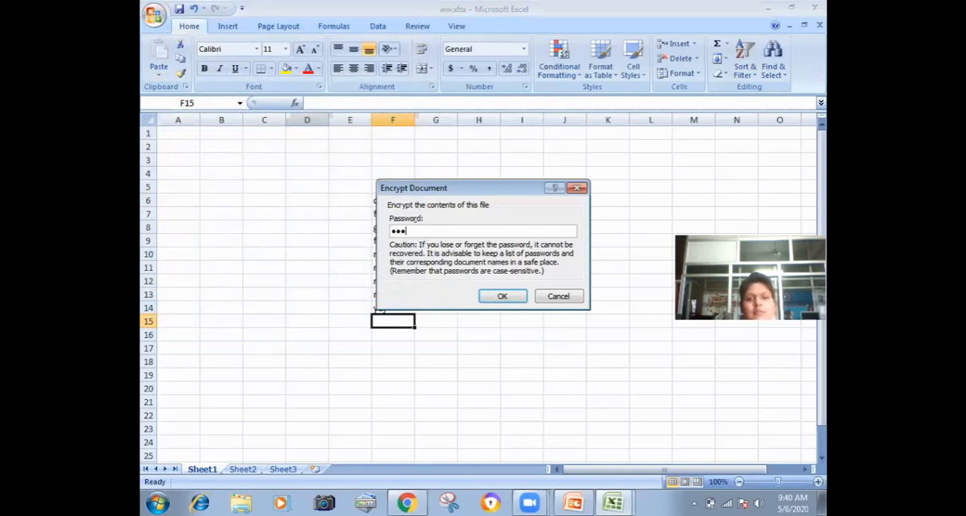
left_click(502, 297)
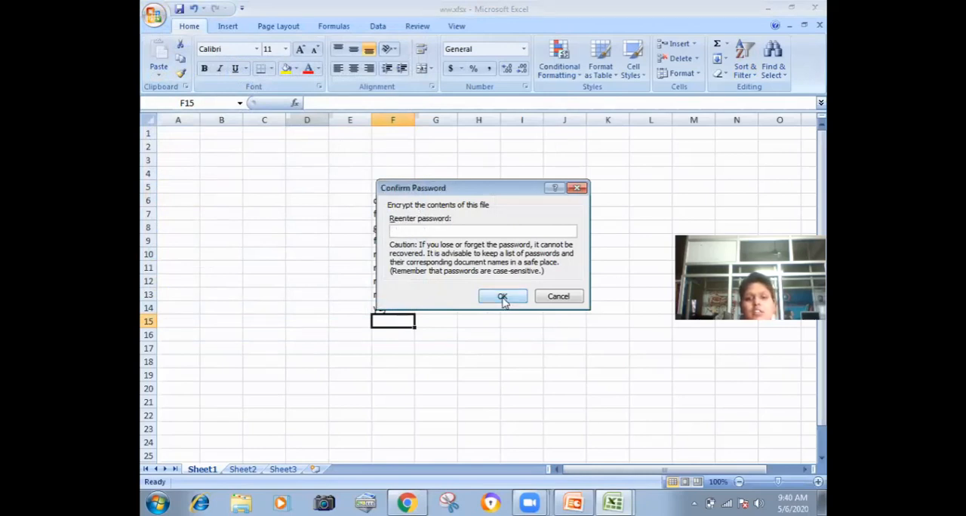
type("123")
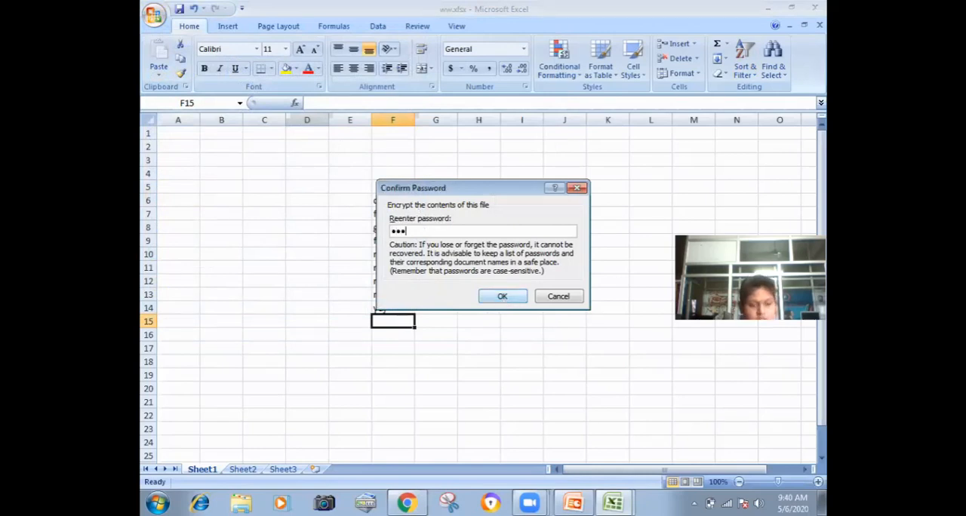
left_click(496, 297)
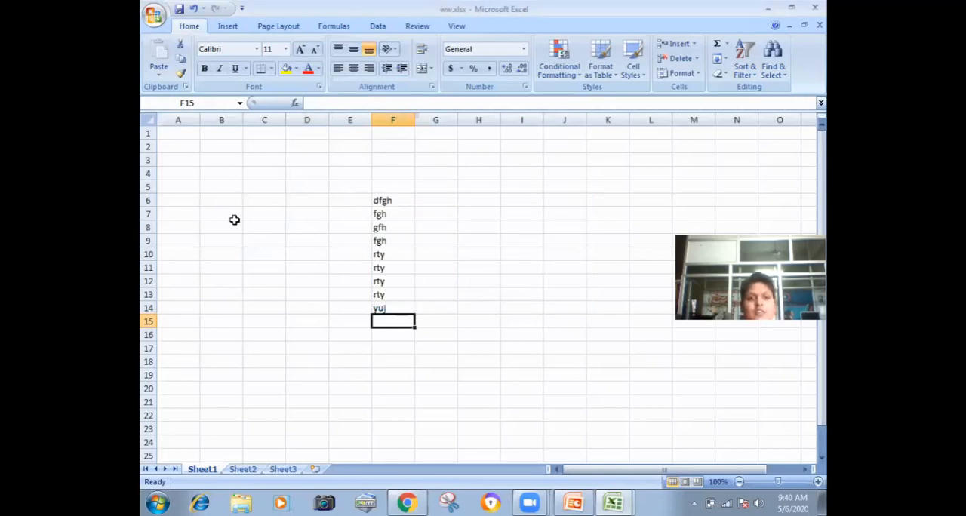
Step: Select cell B8 and save the encrypted ww workbook
left_click(230, 224)
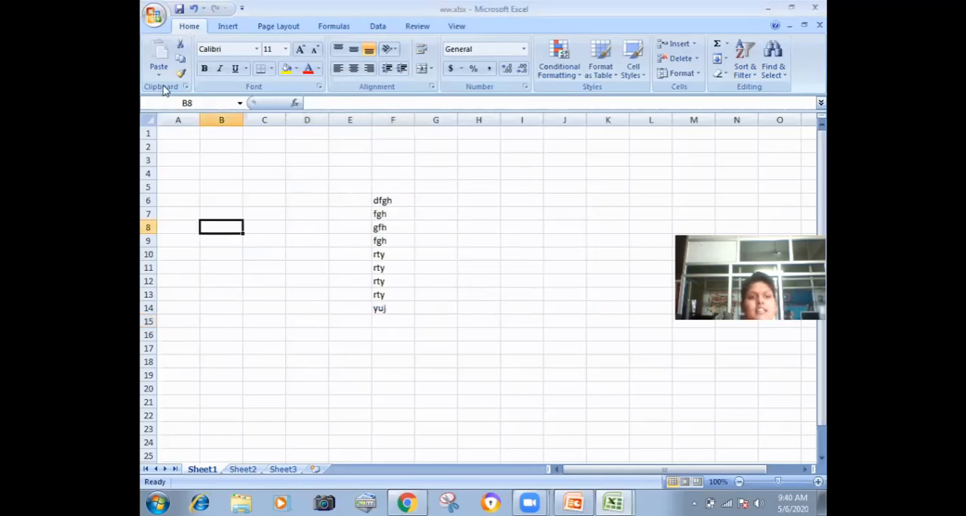
left_click(154, 15)
left_click(179, 106)
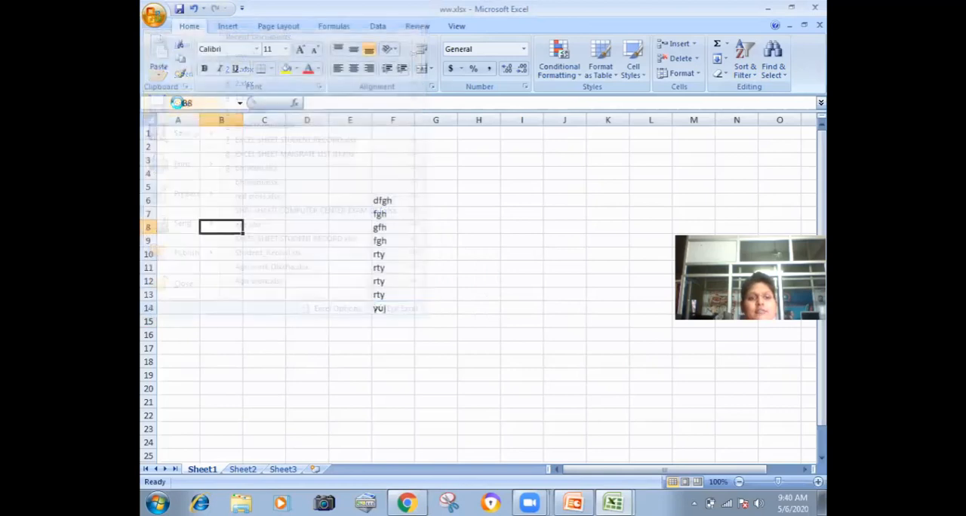
Step: Create another blank workbook and close ww.xlsx
left_click(154, 15)
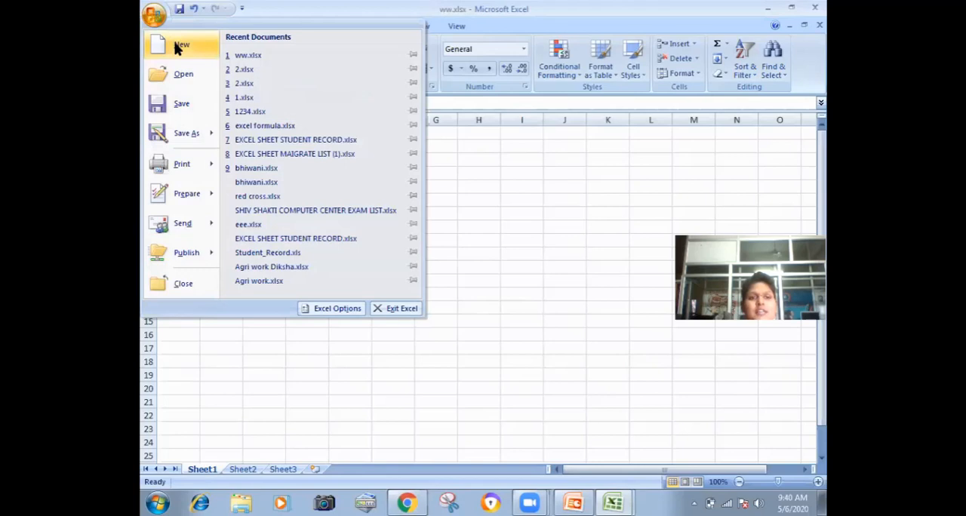
left_click(180, 47)
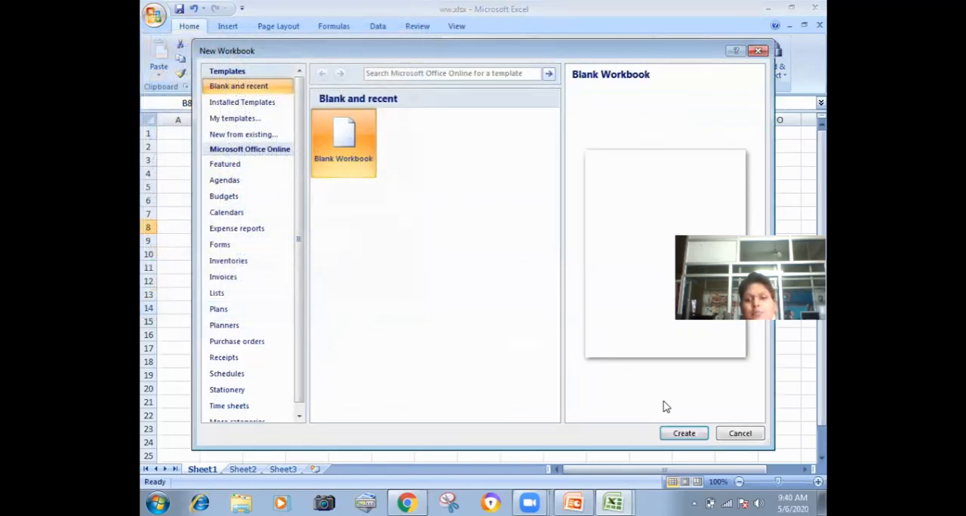
left_click(670, 433)
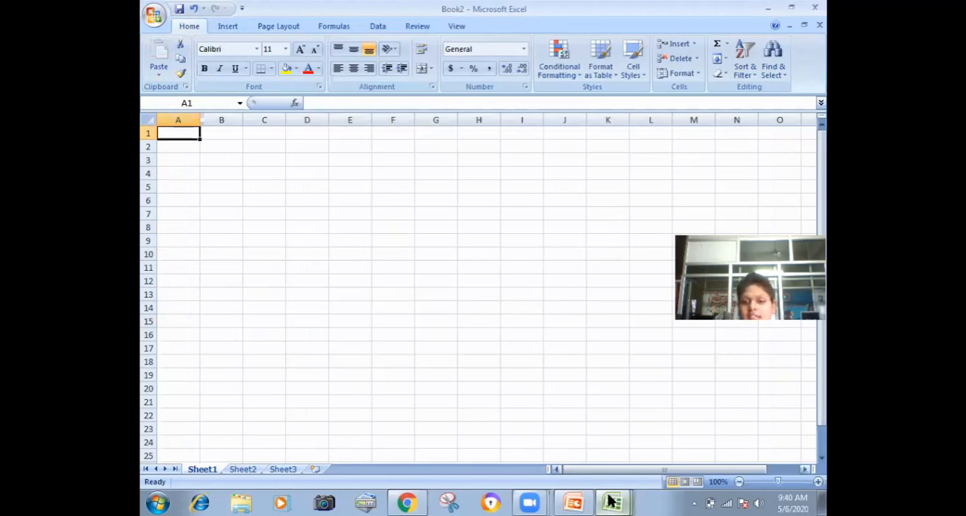
mouse_move(611, 501)
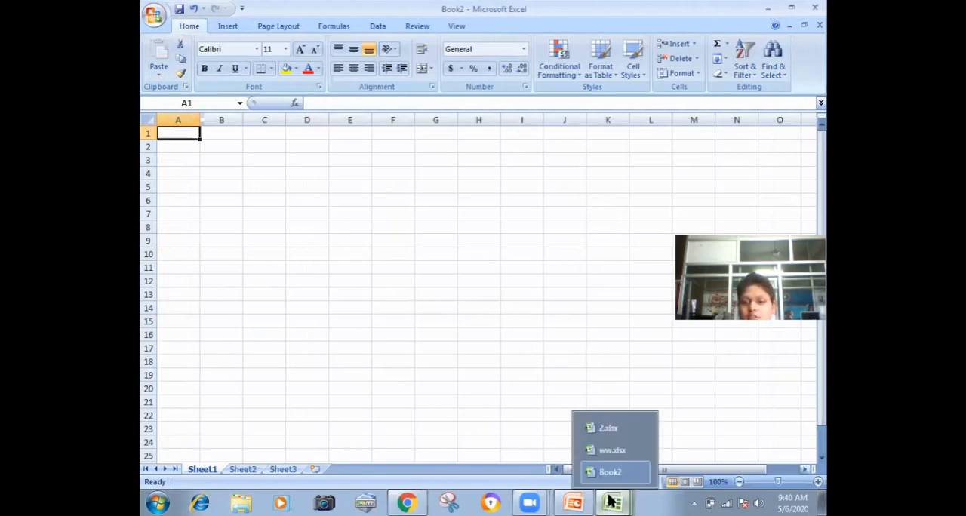
left_click(640, 450)
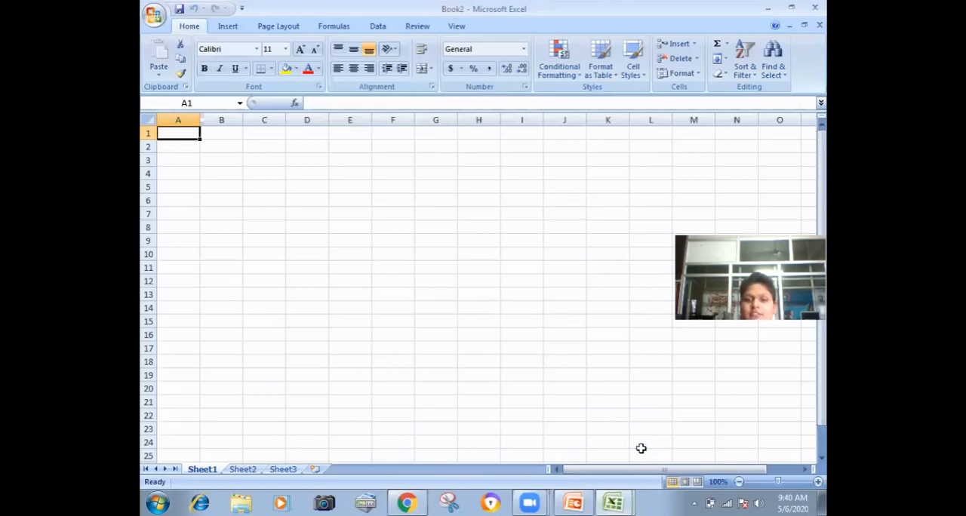
Step: Reopen the recent workbook ww.xlsx and enter its document password to unlock it
left_click(152, 17)
left_click(243, 60)
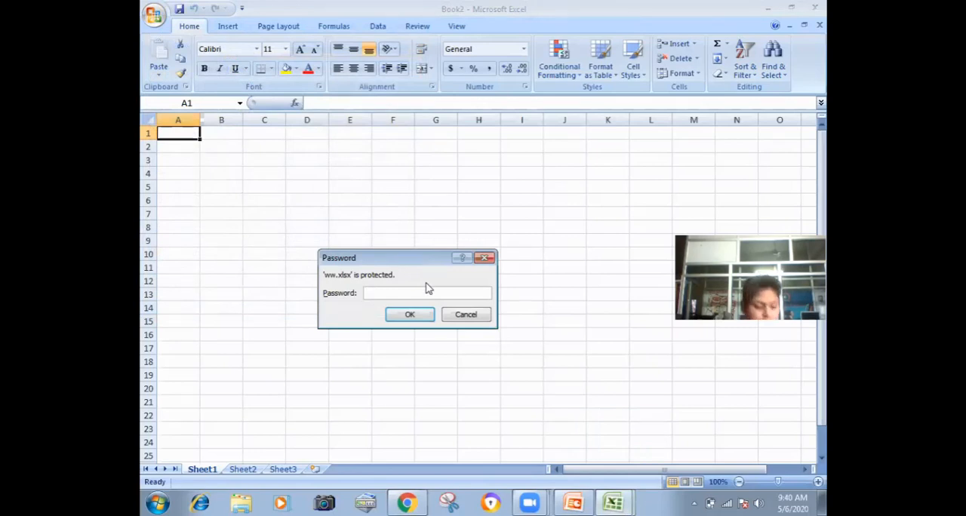
type("123")
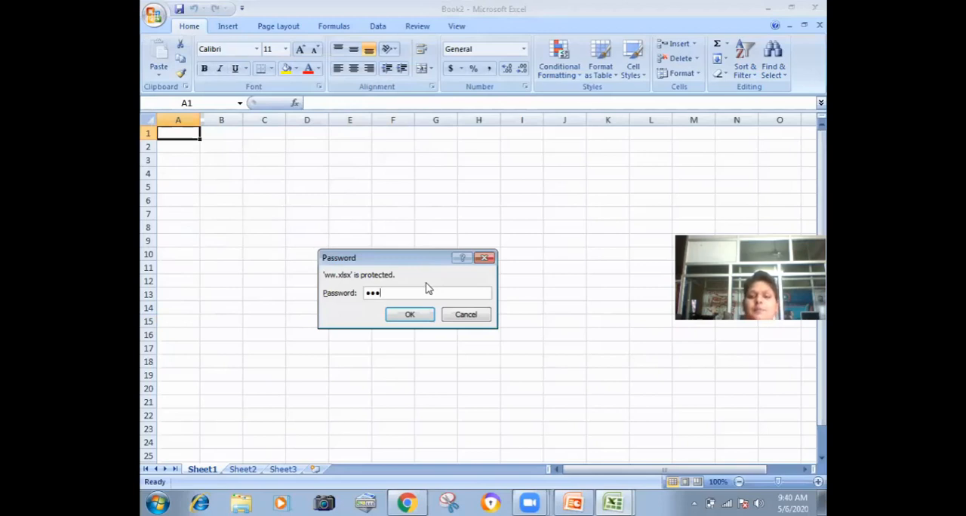
key("Return")
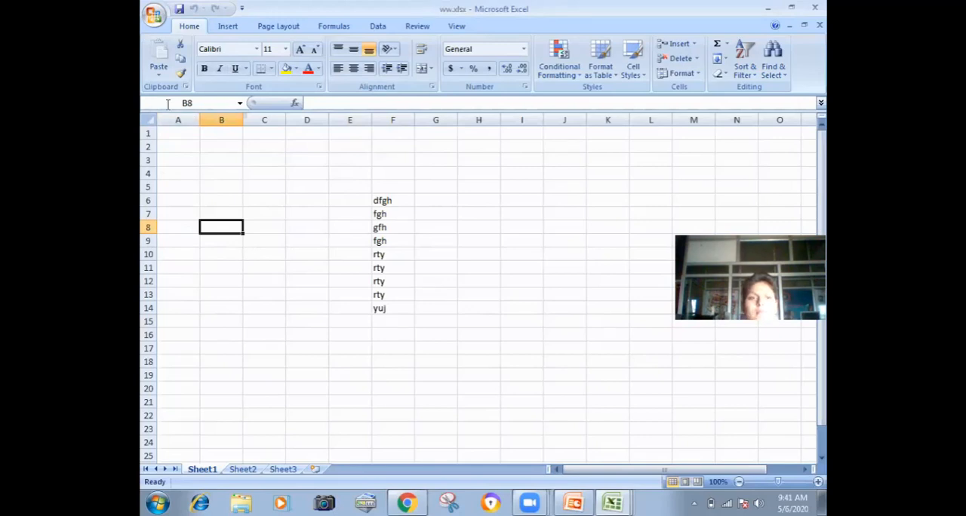
Step: Remove the encryption from ww.xlsx by clearing its document password, and save the workbook
left_click(153, 15)
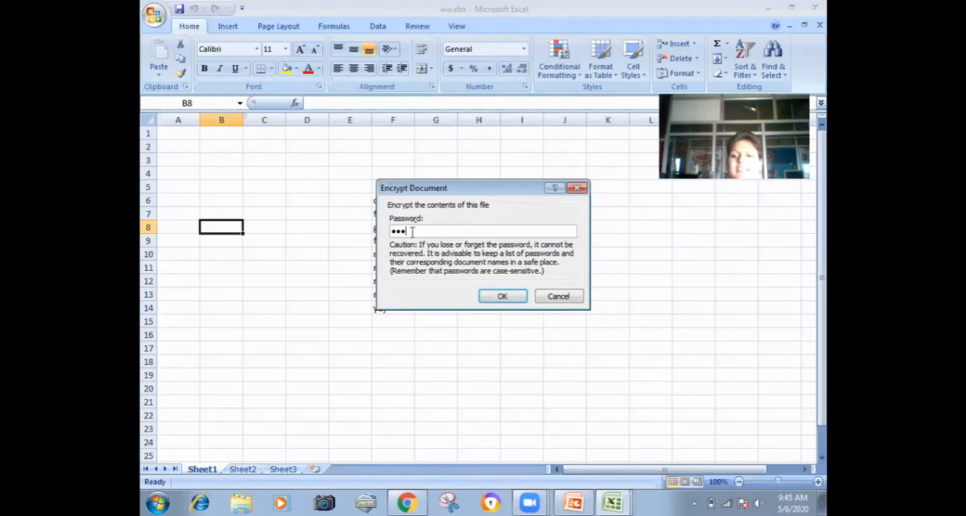
key("BackSpace")
key("BackSpace")
key("BackSpace")
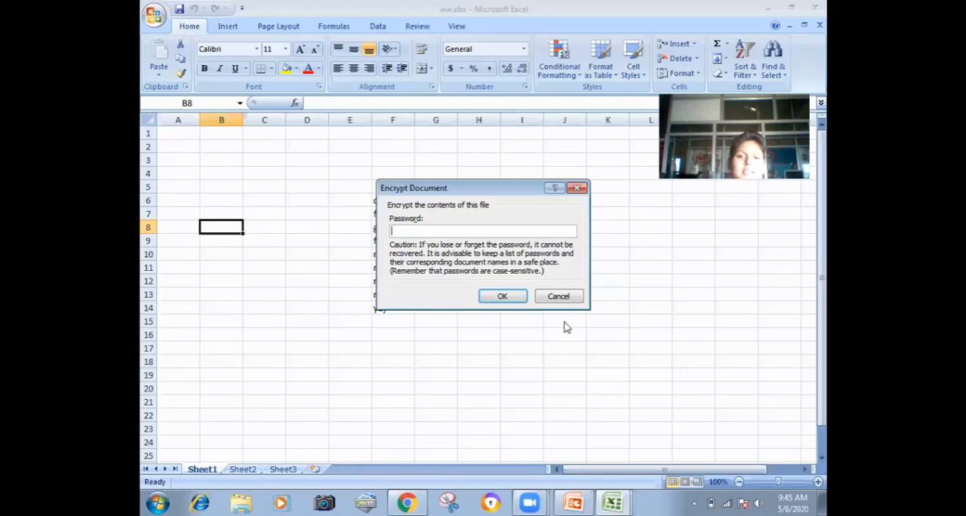
left_click(504, 296)
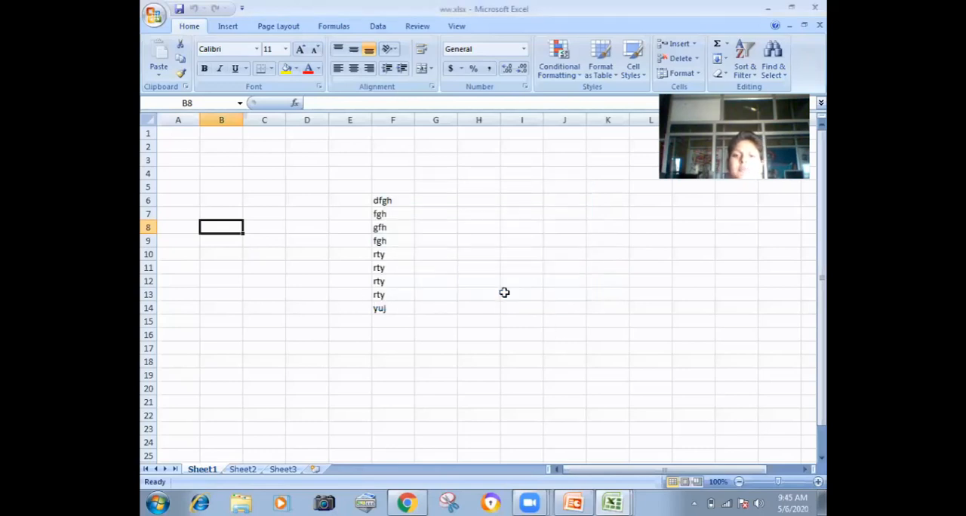
left_click(154, 15)
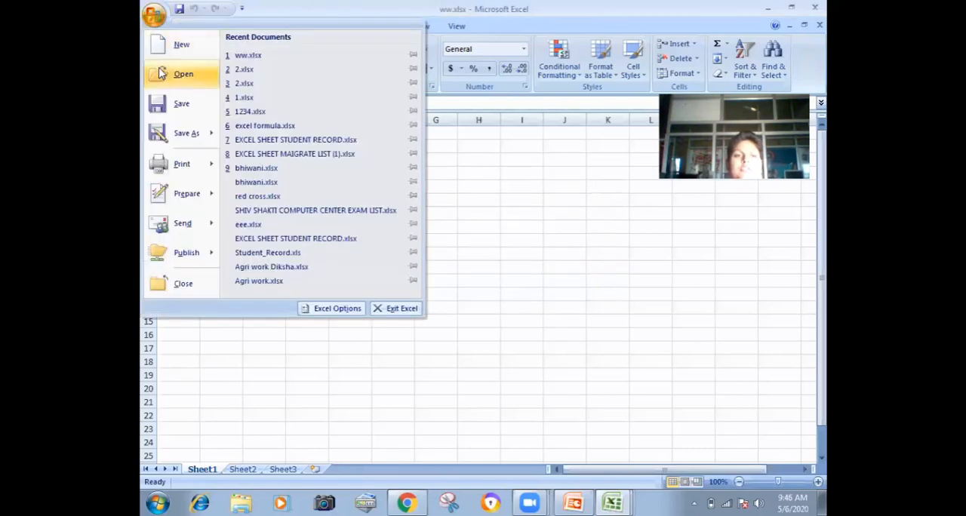
left_click(167, 92)
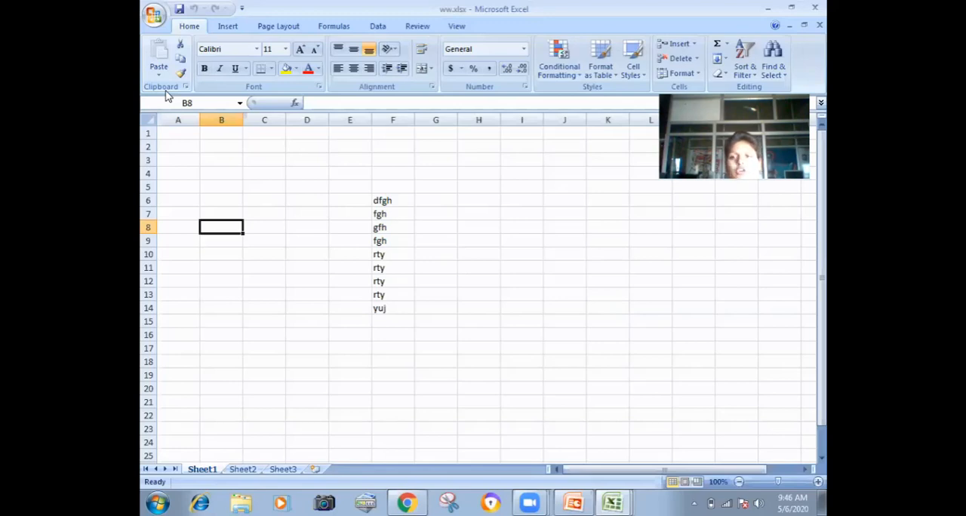
Step: Check the document encryption settings of ww.xlsx and accept them with the password left blank
left_click(153, 15)
mouse_move(190, 192)
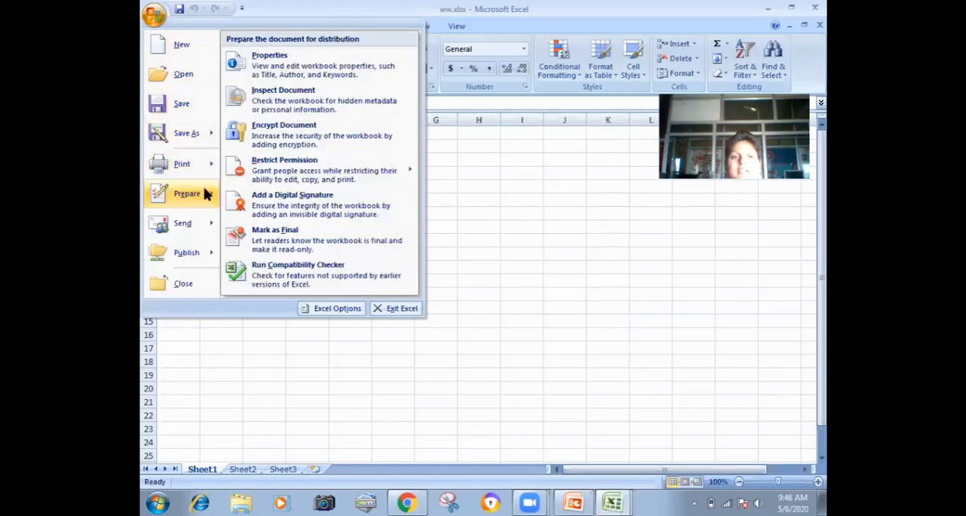
left_click(289, 143)
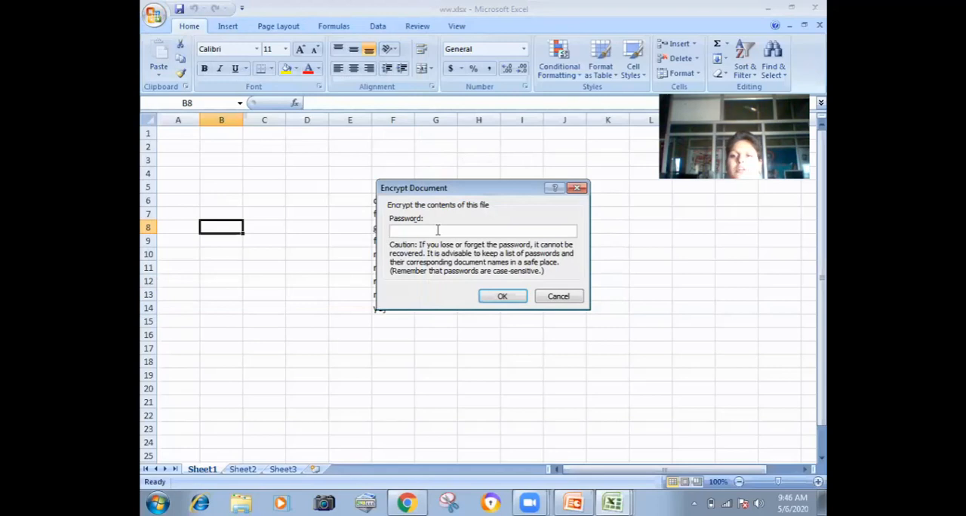
left_click(501, 296)
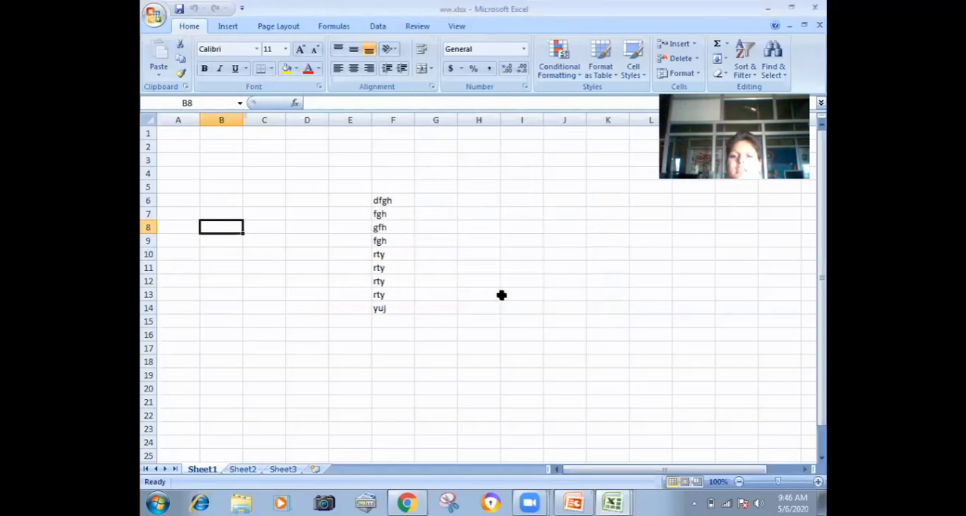
Step: Save the ww workbook and close it
left_click(153, 15)
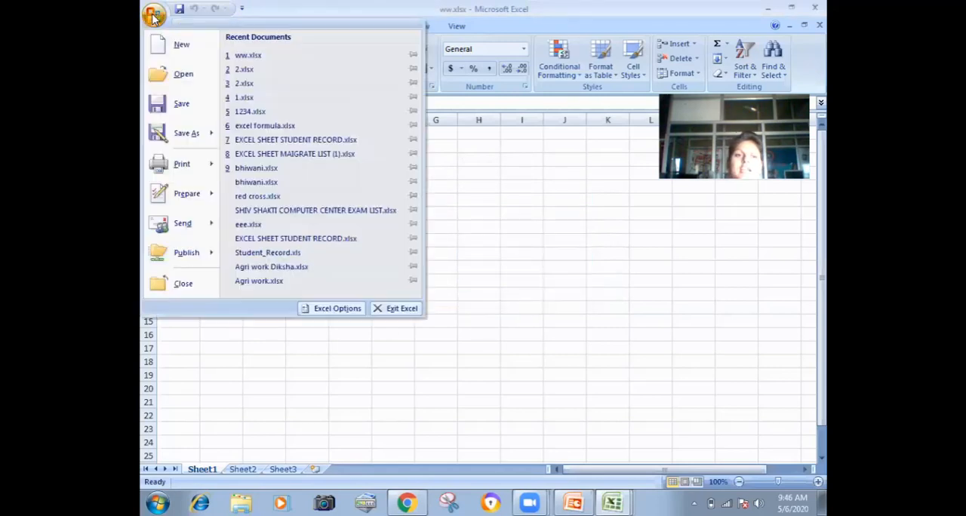
left_click(159, 104)
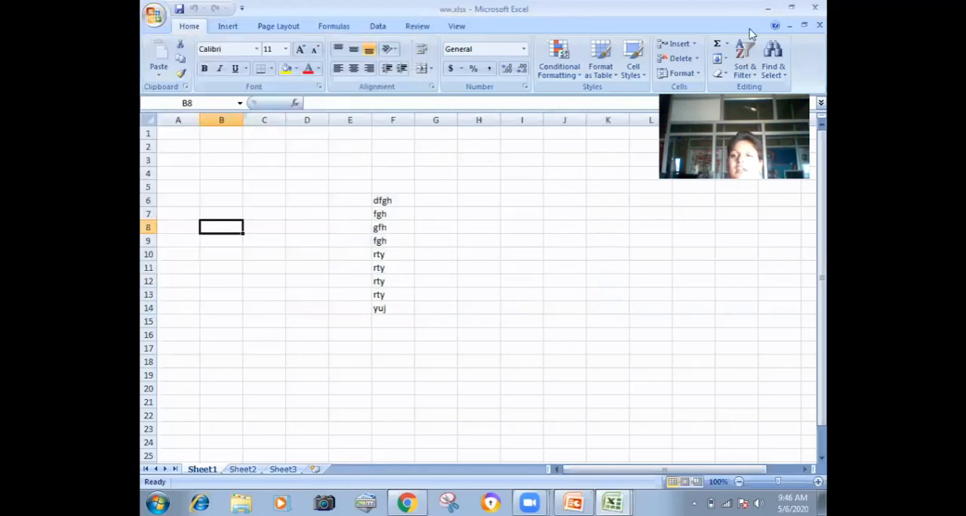
left_click(814, 7)
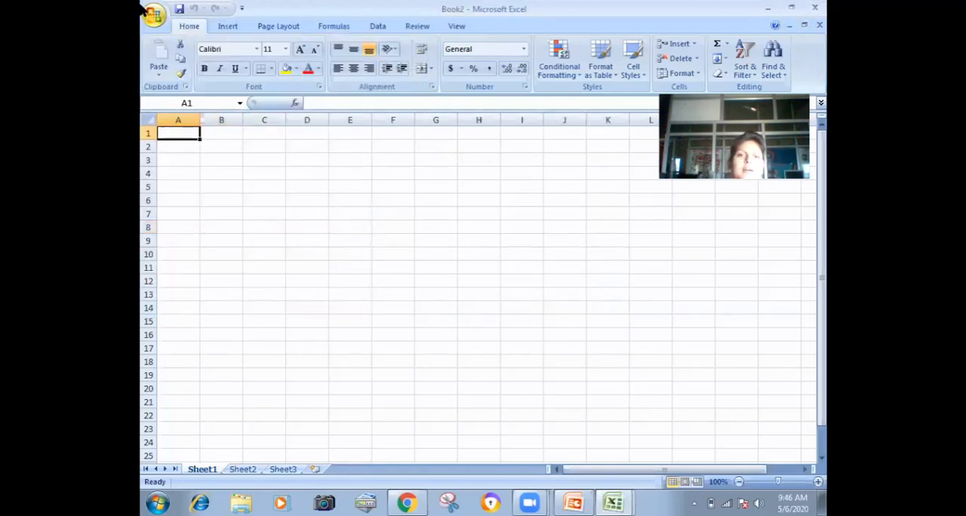
Step: Reopen ww.xlsx from the recent documents without a password and select cell C7
left_click(153, 15)
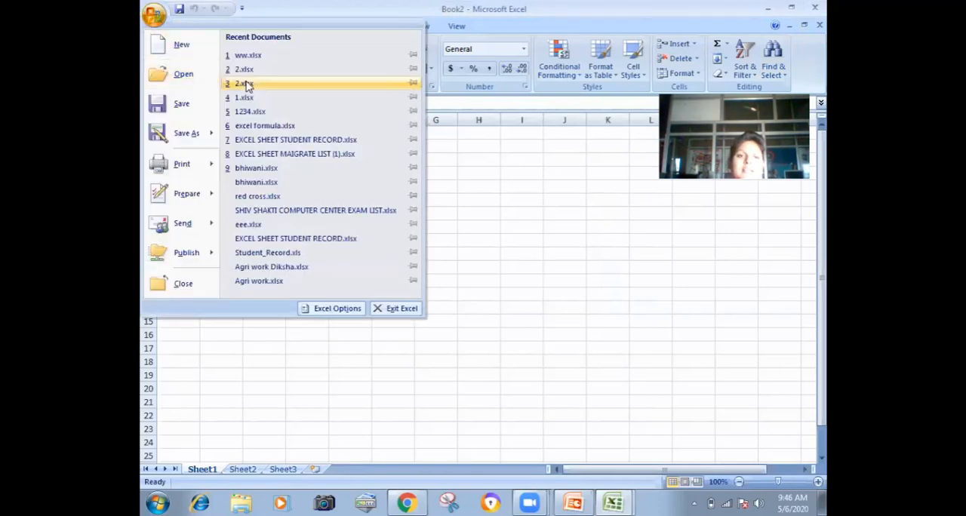
left_click(248, 56)
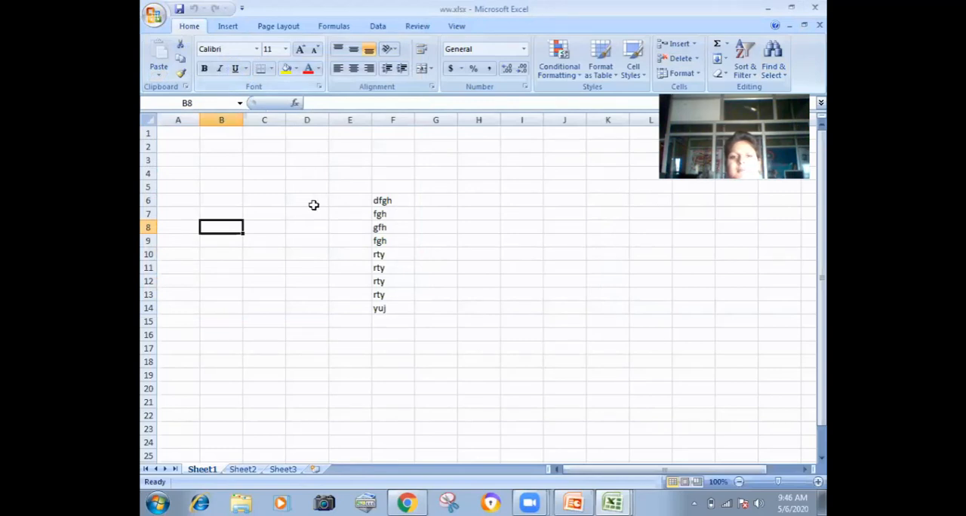
left_click(284, 218)
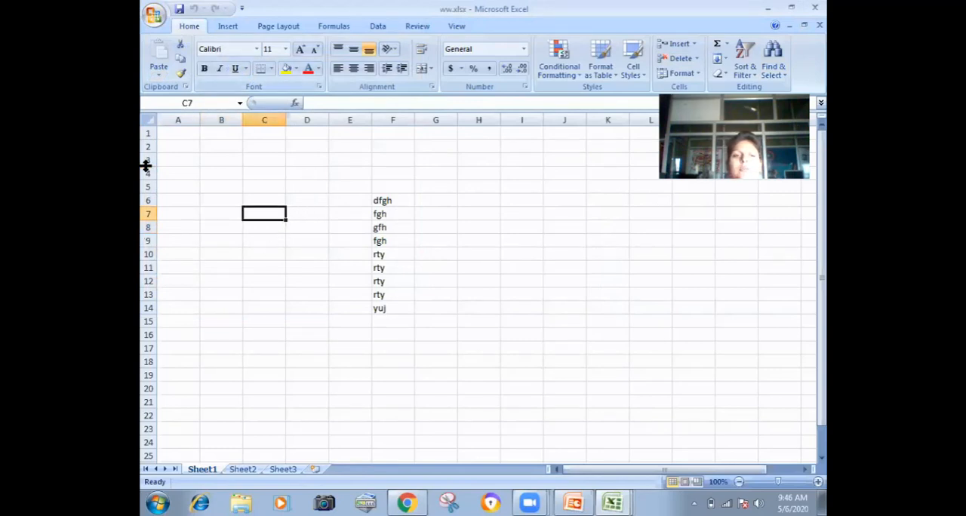
Step: Mark the ww workbook as final and accept the confirmations
left_click(155, 23)
mouse_move(203, 200)
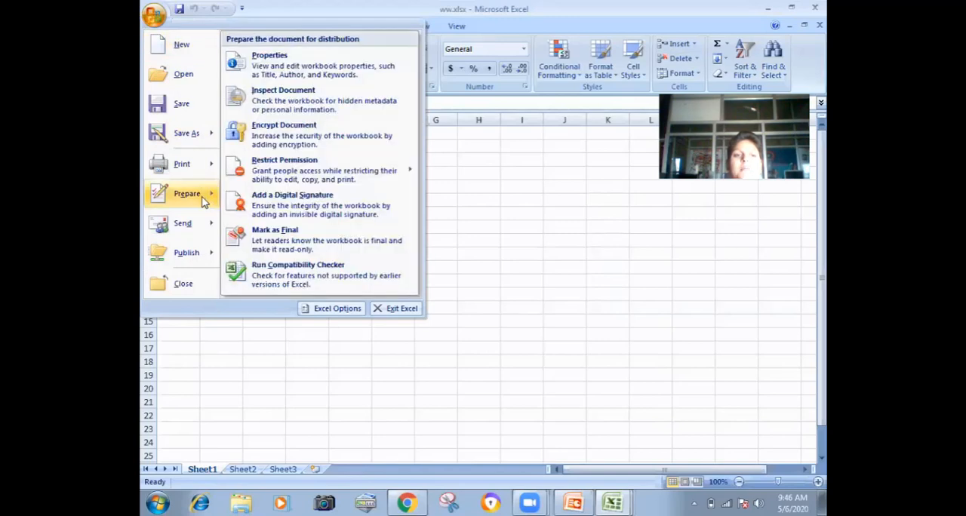
left_click(274, 246)
left_click(456, 288)
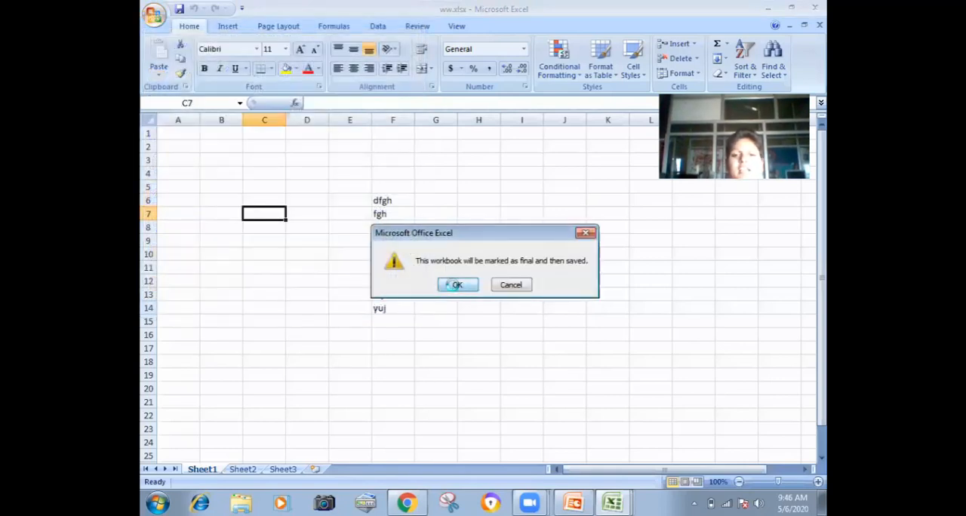
left_click(485, 309)
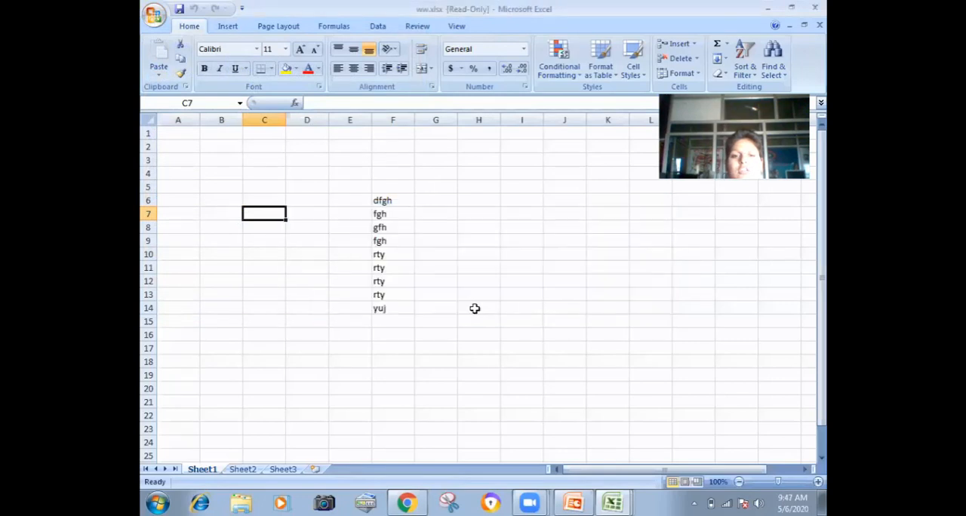
Step: Examine the read-only sheet by moving the selection from F11 down to F31 and up column H to H13
left_click(388, 264)
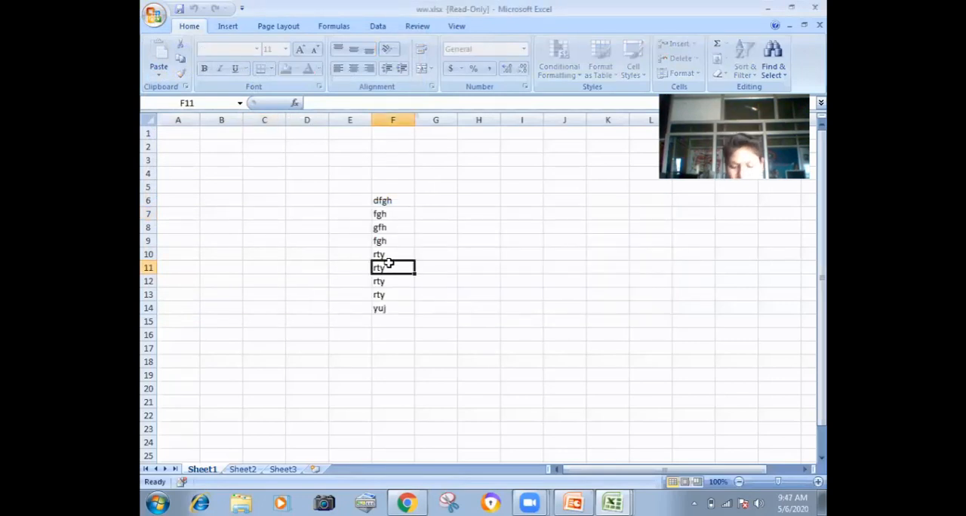
key("Down")
key("Down")
key("Down")
key("Down")
key("Down")
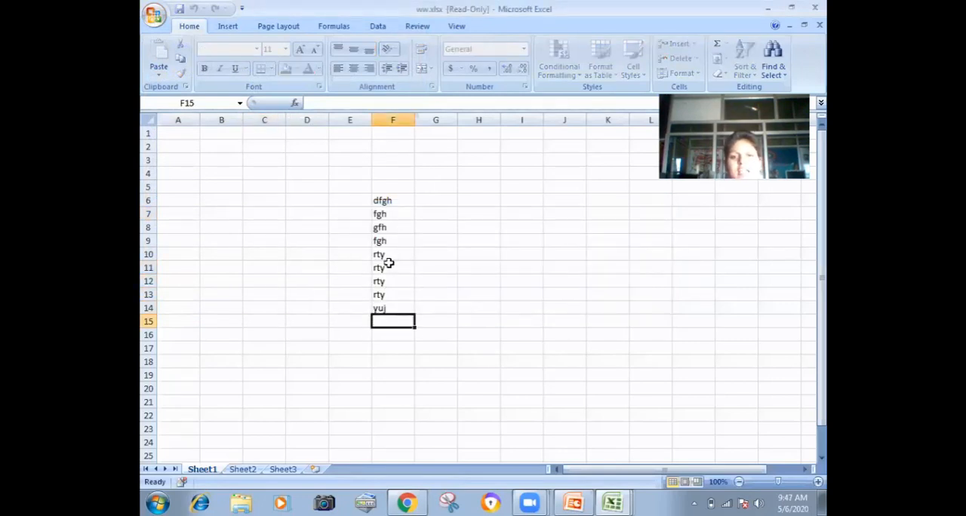
key("Down")
key("Down")
key("Down")
key("Down")
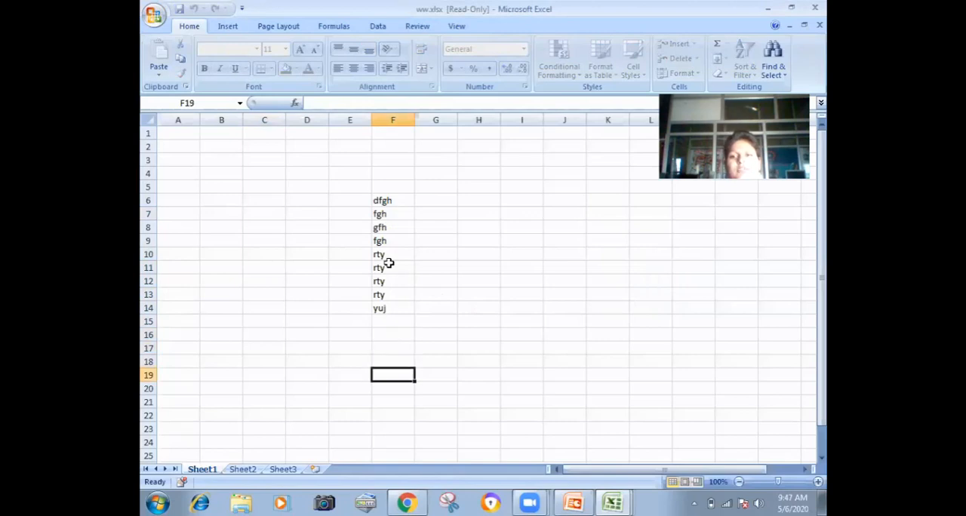
key("Down")
key("Down")
key("Down")
key("Down")
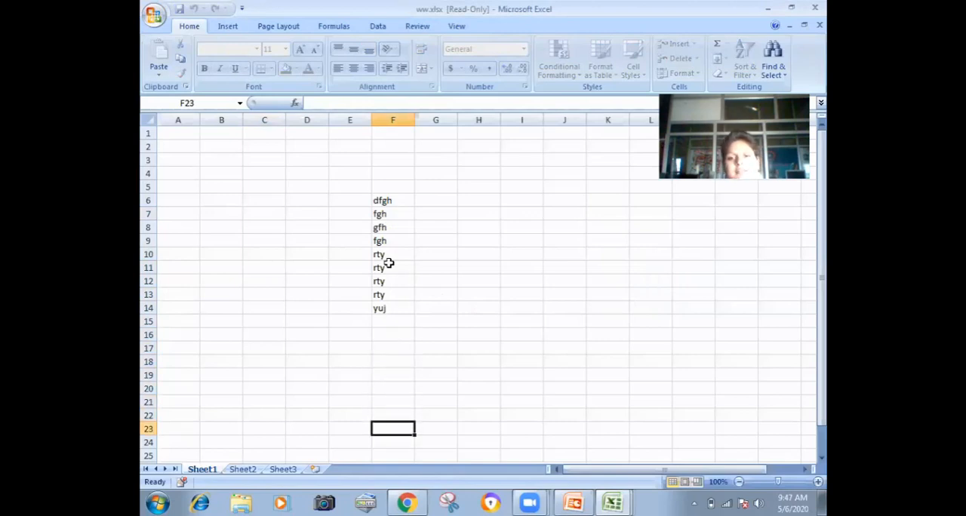
key("Down")
key("Down")
key("Down")
key("Down")
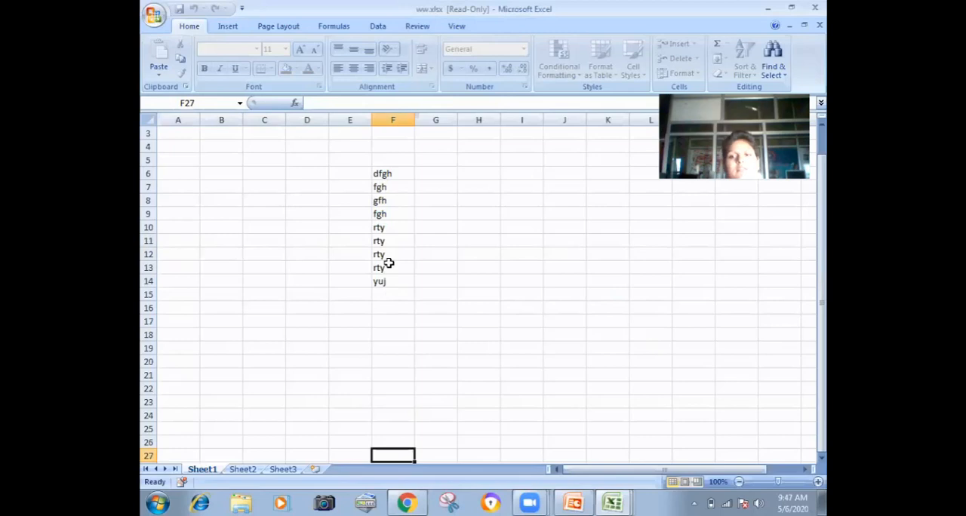
key("Down")
key("Down")
key("Down")
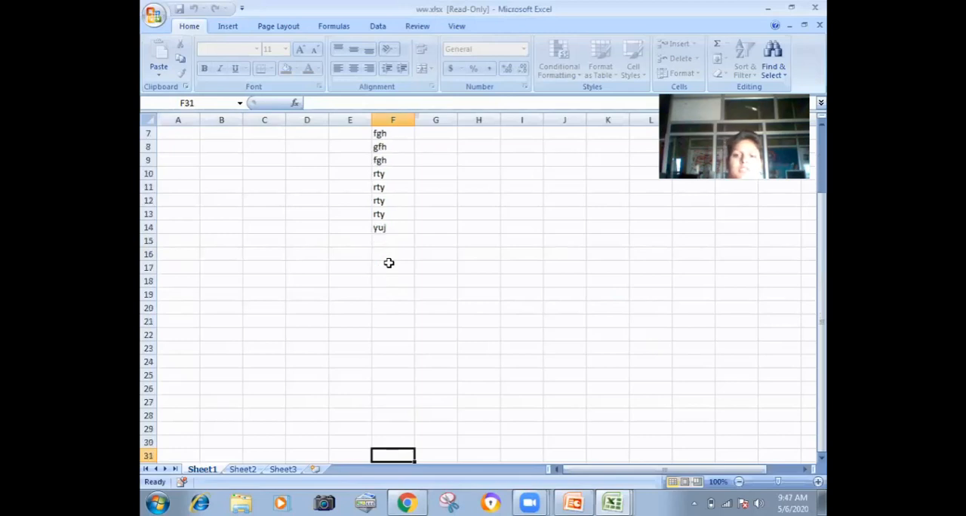
key("Right")
key("Right")
key("Up")
key("Up")
key("Up")
key("Up")
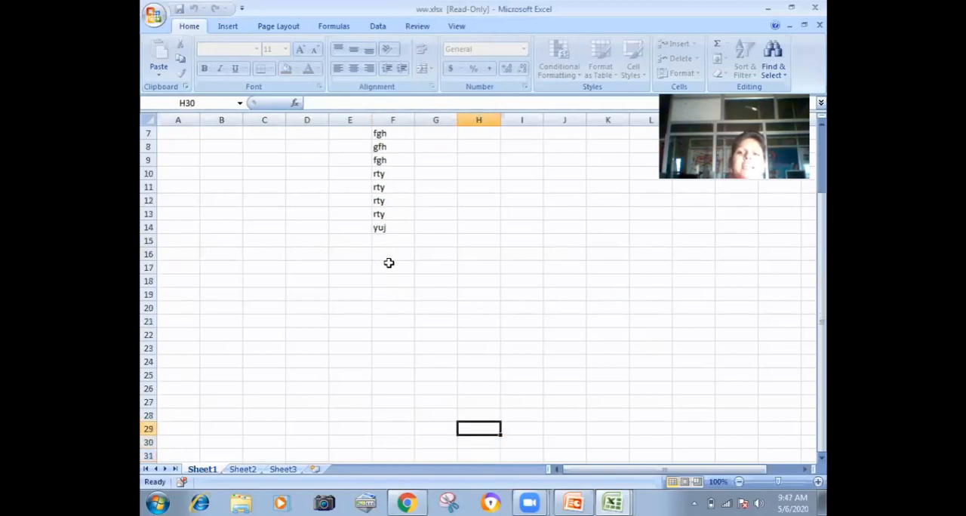
key("Up")
key("Up")
key("Up")
key("Up")
key("Up")
key("Up")
key("Up")
key("Up")
key("Up")
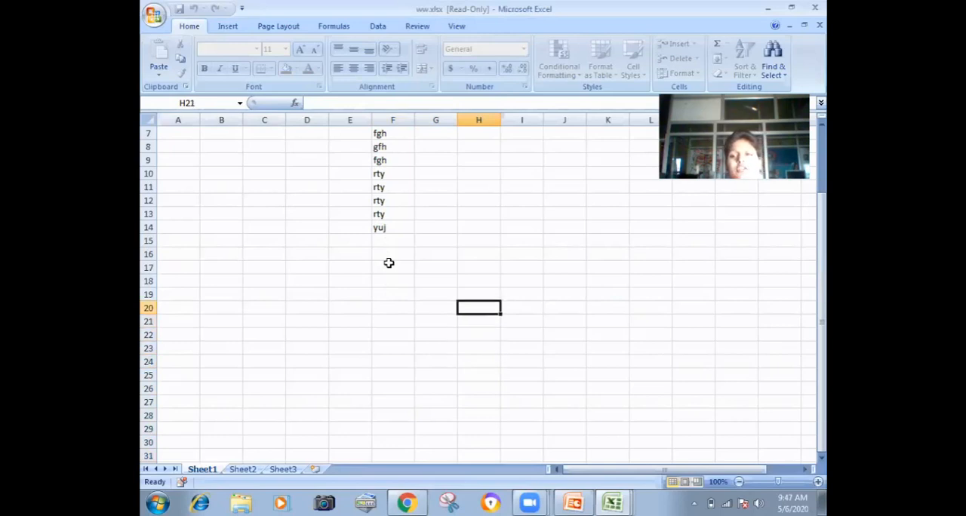
key("Up")
key("Up")
key("Up")
key("Up")
key("Up")
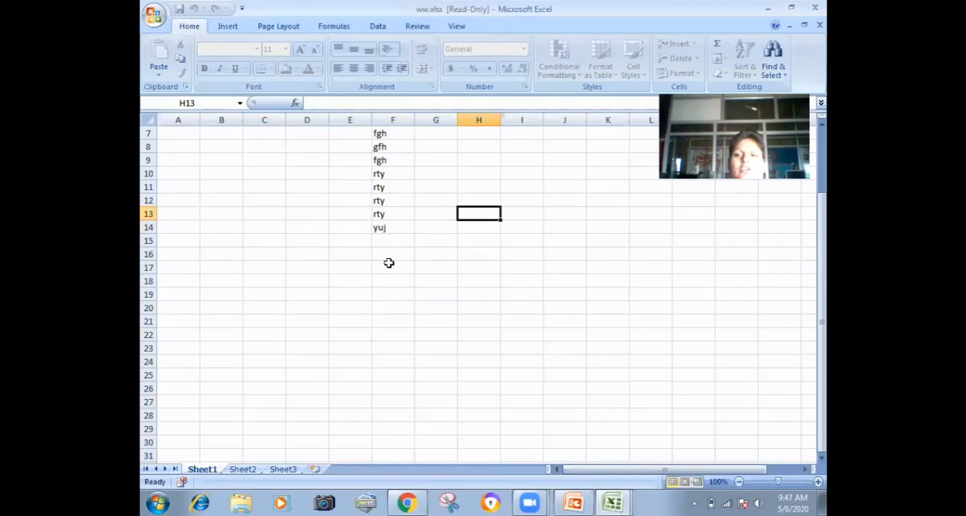
Step: Turn off Mark as Final for the ww workbook to make it editable again
left_click(153, 21)
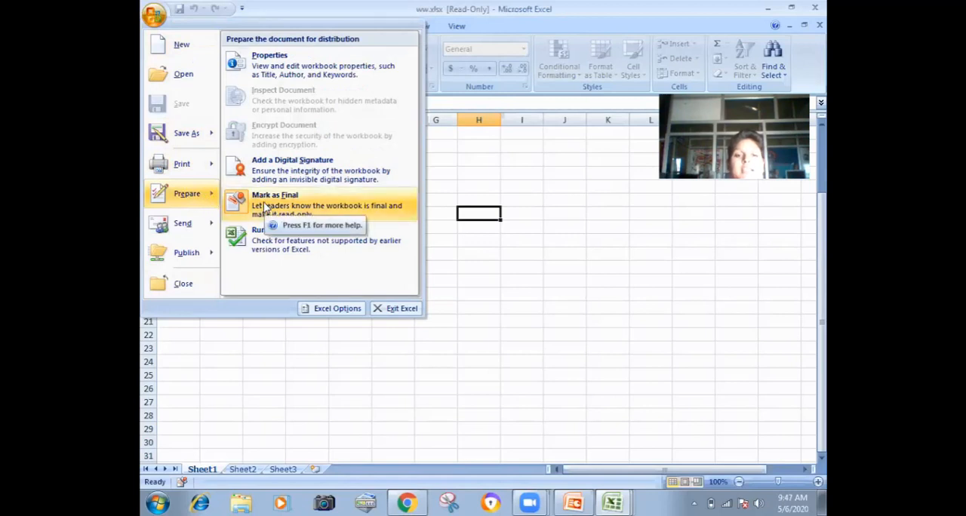
left_click(264, 206)
Step: Fill cells E18 to E30 with dfg three times, rty twice, 567, tyj, gnj, vbn, cvb, sdf, ert and ret
left_click(334, 267)
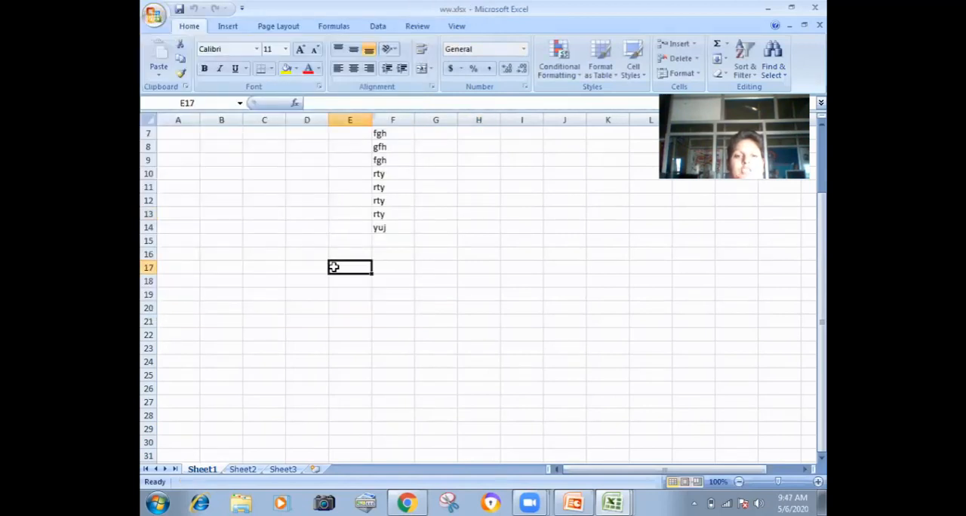
type("g")
key("Return")
type("dfg")
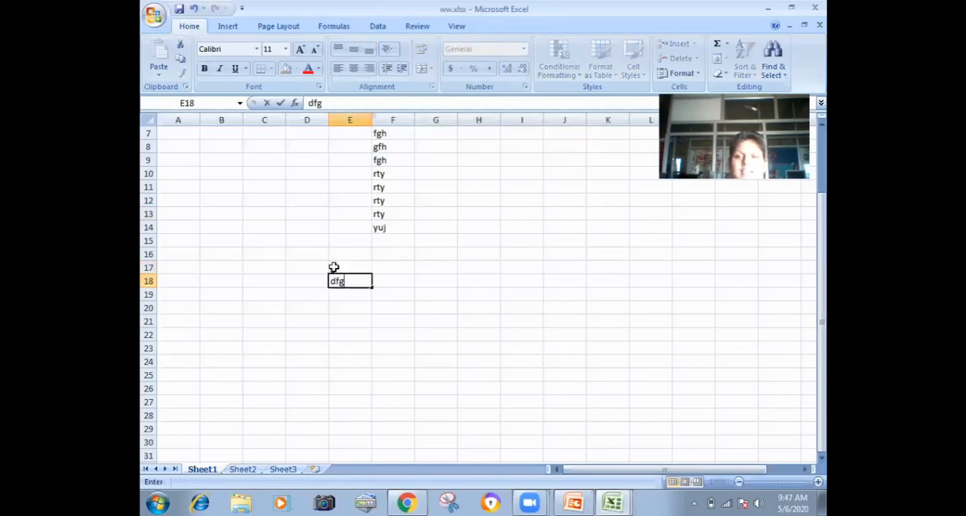
key("Return")
type("dfg")
key("Return")
type("df")
key("Return")
type("rty")
key("Return")
type("rty")
key("Return")
type("567")
key("Return")
type("tyj")
key("Return")
type("gnj")
key("Return")
type("vbn")
key("Return")
type("cvb")
key("Return")
type("sdf")
key("Return")
type("ert")
key("Return")
type("ret")
key("Return")
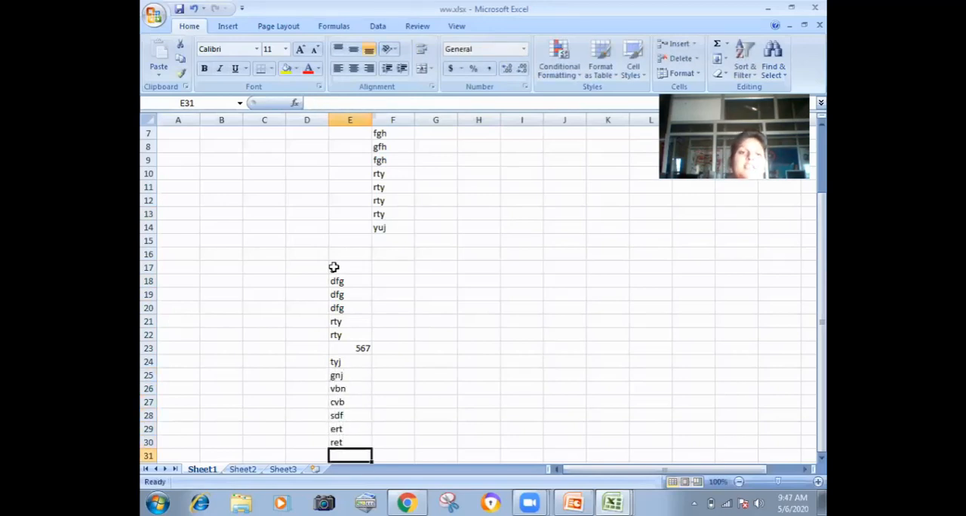
Step: Close the ww workbook without saving its changes and close the blank Book2 workbook
left_click(156, 18)
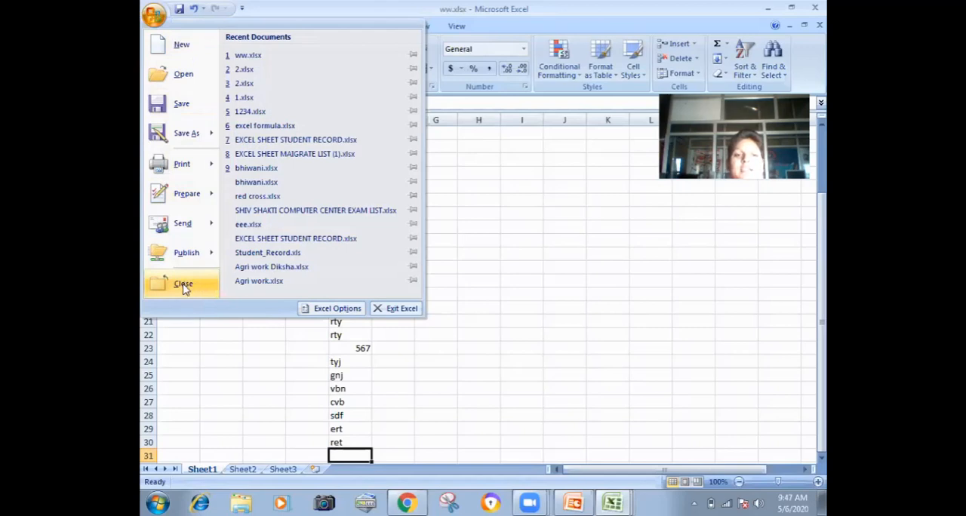
mouse_move(186, 231)
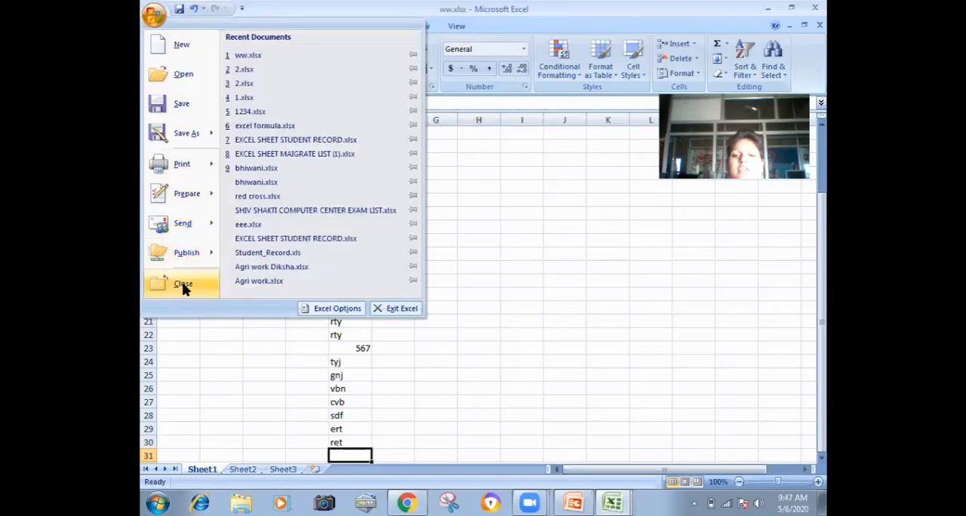
left_click(183, 286)
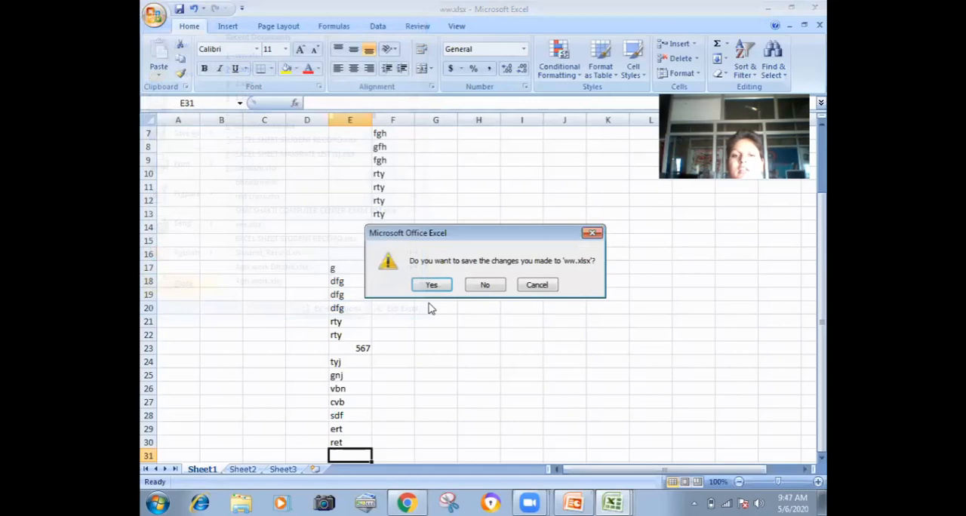
left_click(480, 286)
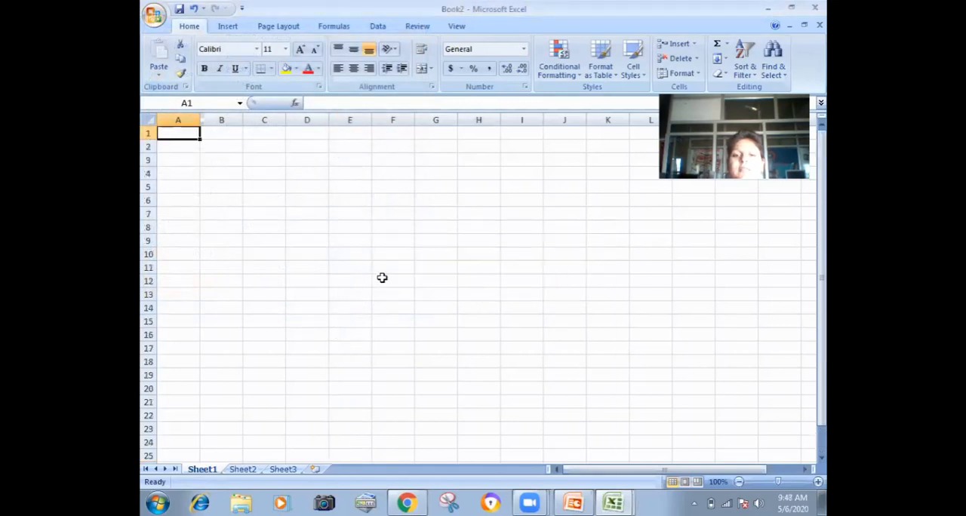
left_click(153, 14)
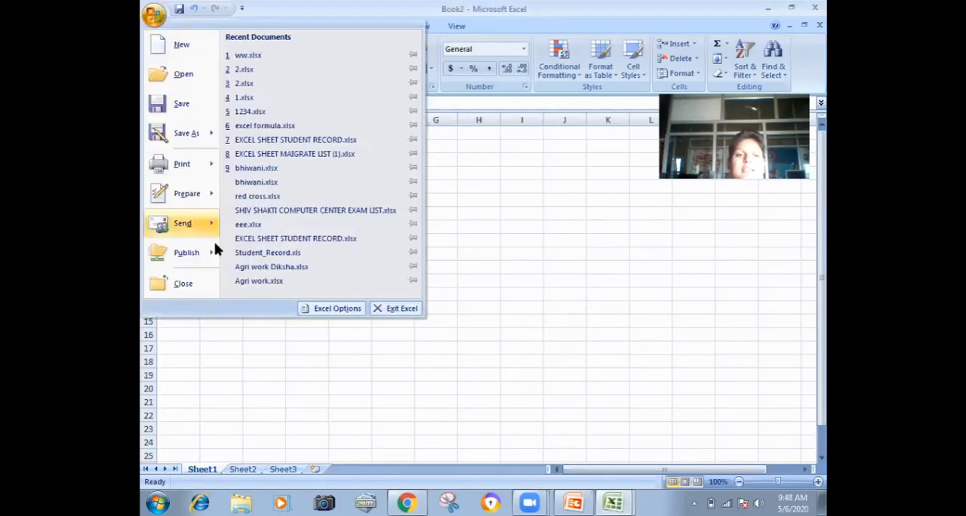
left_click(193, 282)
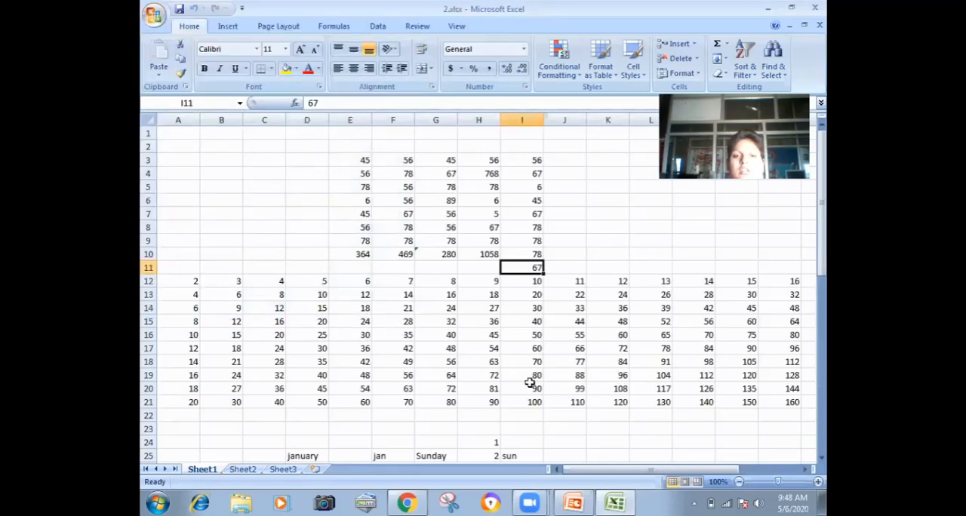
Step: Fill column B from B4 to B32, starting with 456, rty, rty7, 567, 678 and 7689, continuing with numbers like 78 and 9, ending with 9789
left_click(530, 308)
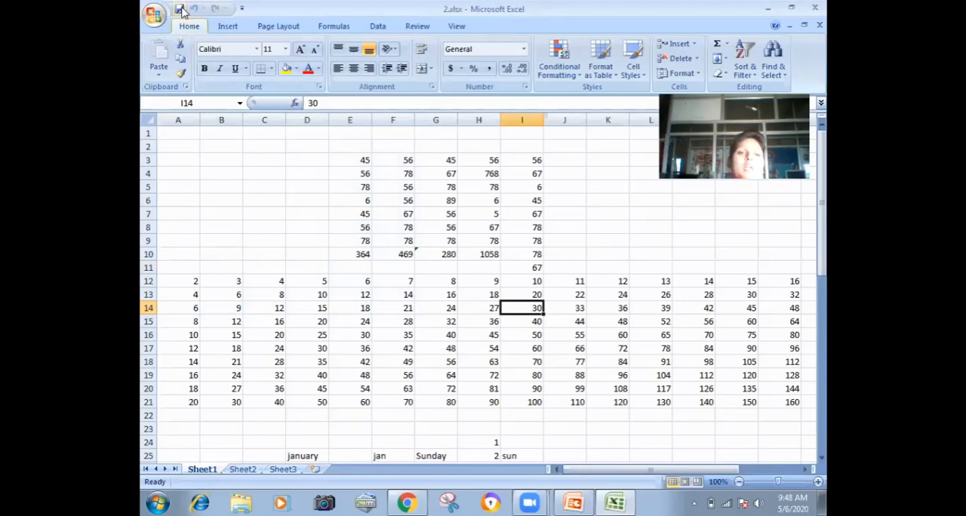
left_click(216, 169)
type("456")
key("Return")
type("rty")
key("Return")
type("rty7")
key("Return")
type("567 678 7689 78 9 78 9 78 9 78 97 89 7 89  789  78 9 78 ")
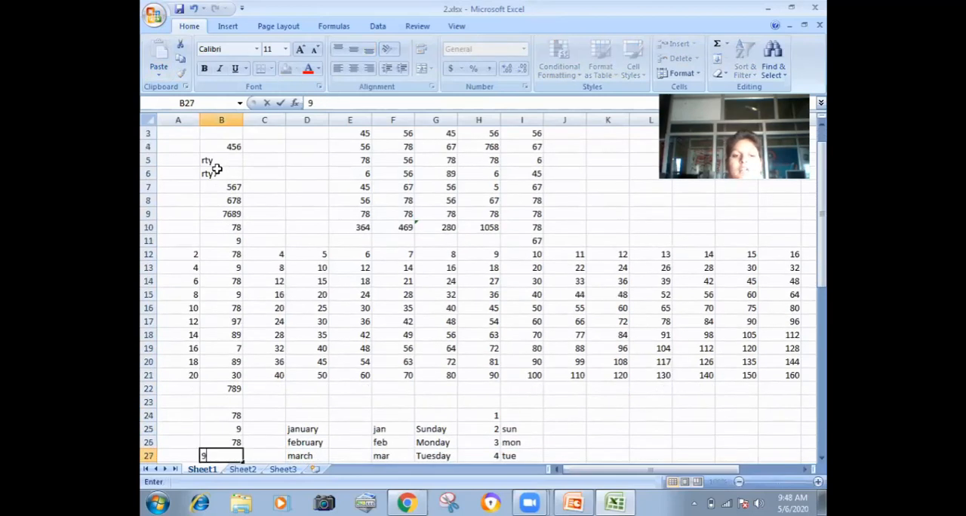
type("9 789 7 89 78 9789")
key("Up")
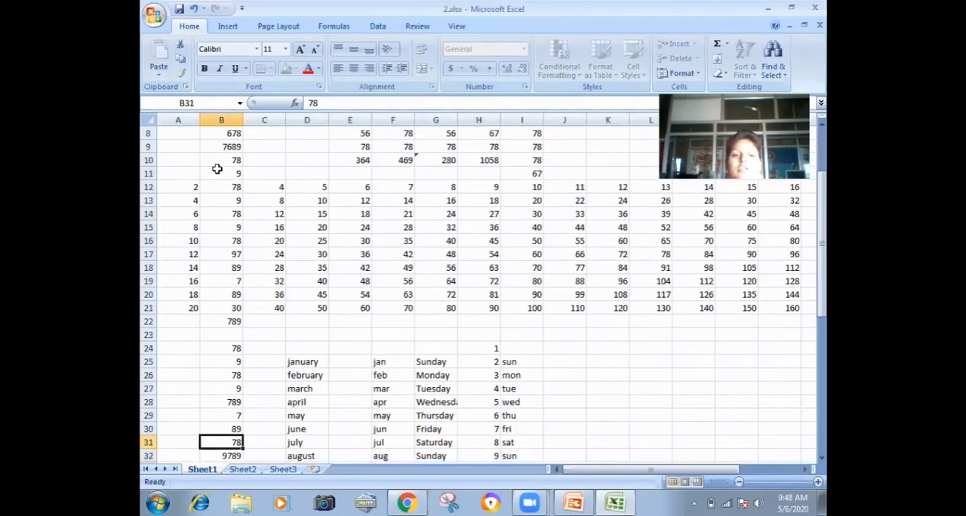
Step: Fill C31 up to C9 mostly with alternating 9 and 78, using 978 in C30, 7 in C19 and 89 in C18, skipping C28 and C17
type("78")
key("Right")
type("78")
key("Up")
type("978")
key("Up")
key("Up")
type("9")
key("Up")
type("78")
key("Up")
type("9")
key("Up")
type("78")
key("Up")
type("9")
key("Up")
type("78")
key("Up")
type("9")
key("Up")
type("78")
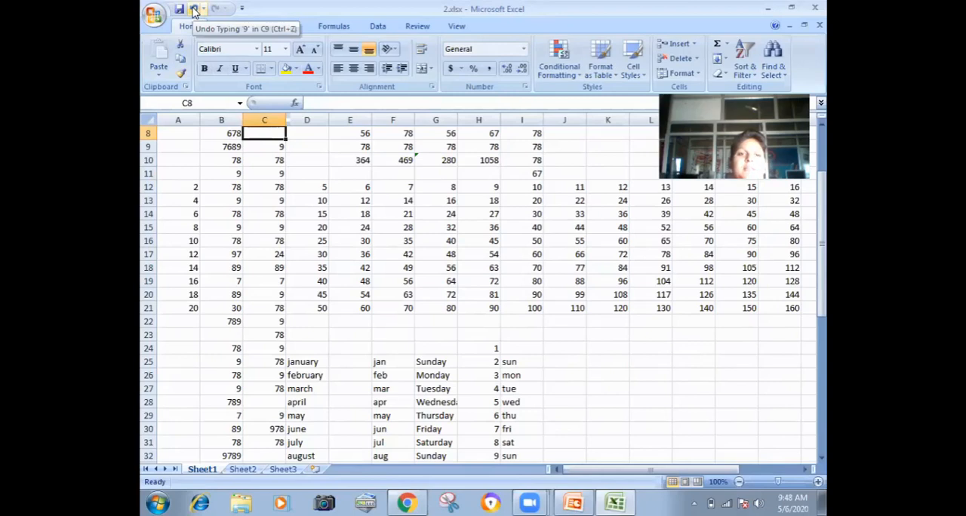
Step: Undo all the entries made in columns C and B, back to the first one in B4
left_click(194, 9)
left_click(194, 10)
left_click(194, 9)
left_click(194, 9)
left_click(194, 9)
left_click(194, 10)
left_click(194, 9)
left_click(194, 9)
left_click(194, 9)
left_click(194, 9)
left_click(194, 9)
left_click(194, 9)
left_click(194, 9)
left_click(194, 9)
left_click(193, 9)
left_click(194, 9)
left_click(194, 9)
left_click(194, 9)
left_click(194, 9)
left_click(194, 9)
left_click(194, 9)
left_click(194, 9)
left_click(193, 9)
left_click(194, 9)
left_click(194, 9)
left_click(194, 9)
left_click(194, 9)
left_click(194, 9)
left_click(194, 9)
left_click(194, 9)
left_click(194, 9)
left_click(194, 9)
left_click(194, 9)
left_click(194, 9)
left_click(194, 10)
left_click(194, 9)
left_click(194, 9)
left_click(194, 9)
left_click(194, 9)
left_click(193, 9)
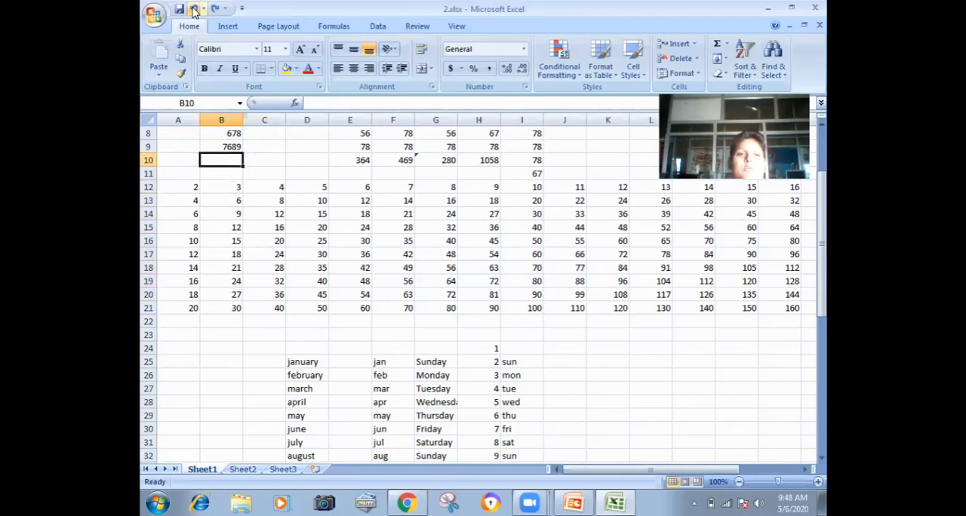
left_click(194, 9)
left_click(194, 9)
left_click(194, 9)
left_click(194, 9)
left_click(194, 9)
left_click(194, 9)
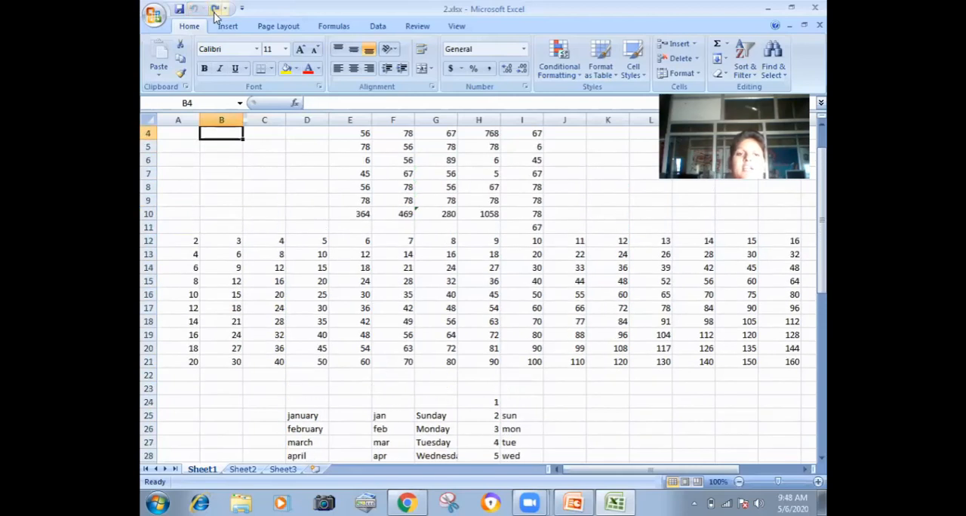
Step: Redo the undone entries in columns B and C, up to the 9 in C11
left_click(215, 9)
left_click(215, 9)
left_click(215, 9)
left_click(215, 9)
left_click(215, 9)
left_click(215, 9)
left_click(215, 9)
left_click(215, 9)
left_click(215, 9)
left_click(214, 10)
left_click(215, 11)
left_click(214, 11)
left_click(214, 10)
left_click(215, 11)
left_click(215, 11)
left_click(215, 10)
left_click(214, 10)
left_click(215, 10)
left_click(214, 11)
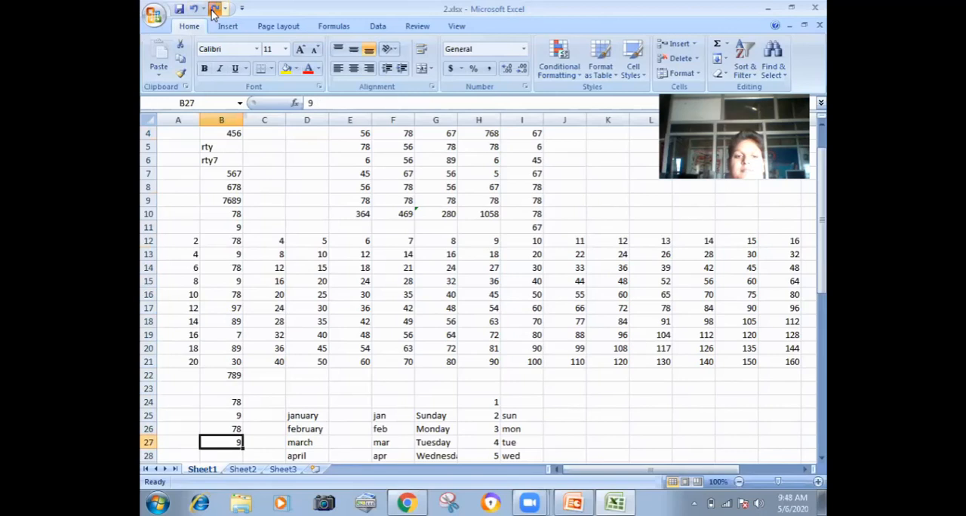
left_click(215, 10)
left_click(214, 11)
left_click(214, 11)
left_click(214, 10)
left_click(215, 11)
left_click(214, 10)
left_click(214, 11)
left_click(214, 10)
left_click(215, 10)
left_click(215, 11)
left_click(214, 11)
left_click(214, 10)
left_click(214, 11)
left_click(215, 10)
left_click(215, 11)
left_click(215, 11)
left_click(214, 11)
left_click(214, 11)
left_click(214, 11)
left_click(215, 11)
left_click(214, 11)
left_click(214, 10)
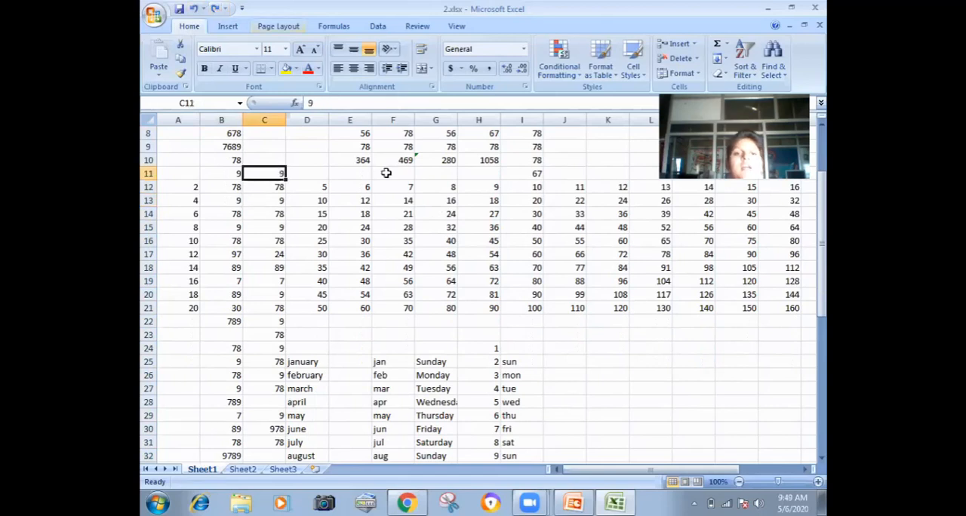
Step: Try to cut the range C11:F20, and clear the content of cell C11
left_click(380, 227)
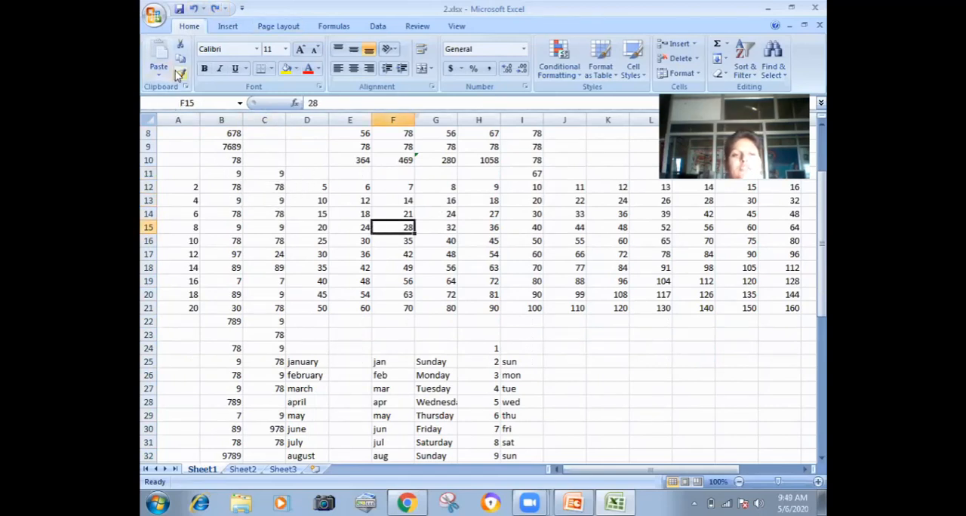
left_click_drag(261, 169, 405, 294)
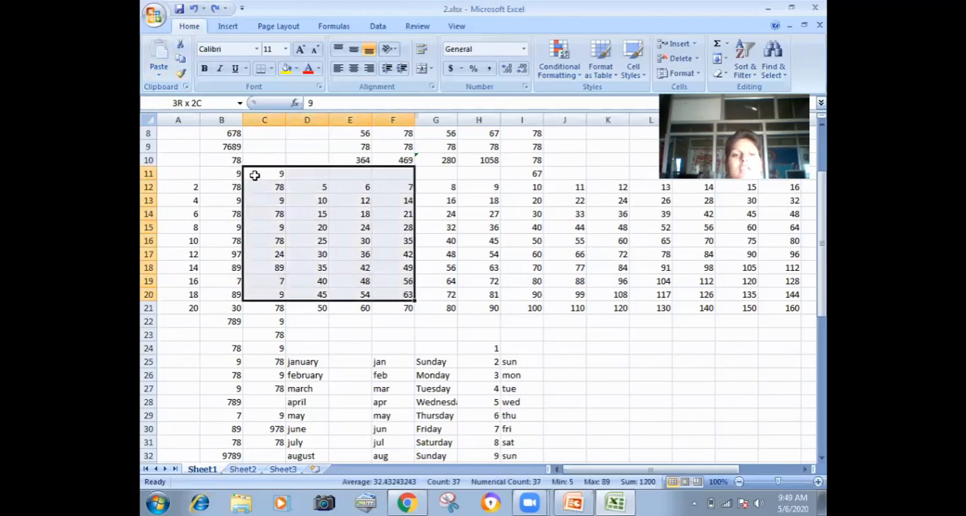
left_click(182, 47)
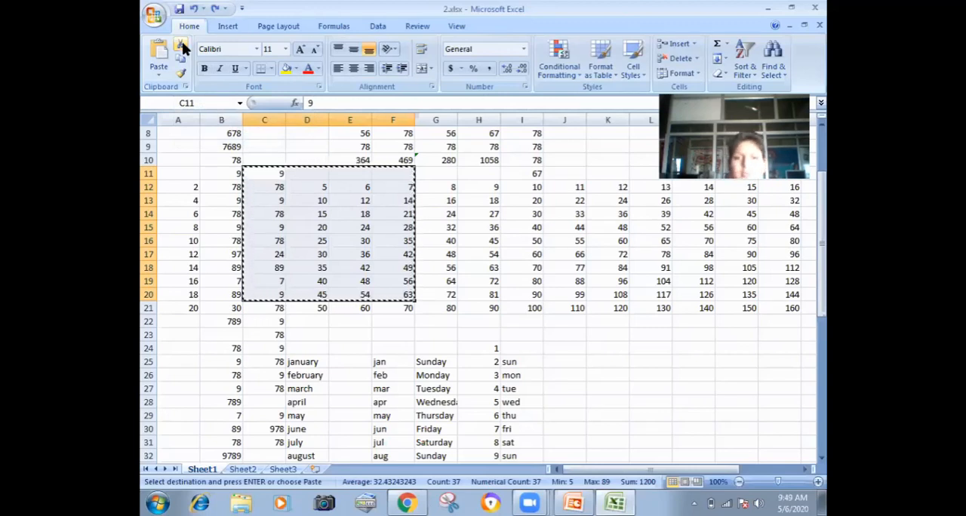
key("BackSpace")
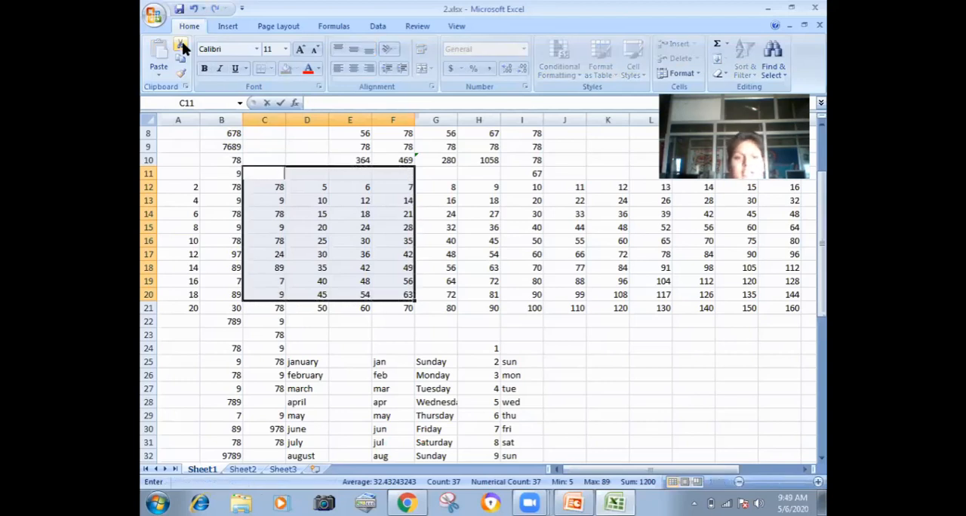
key("Return")
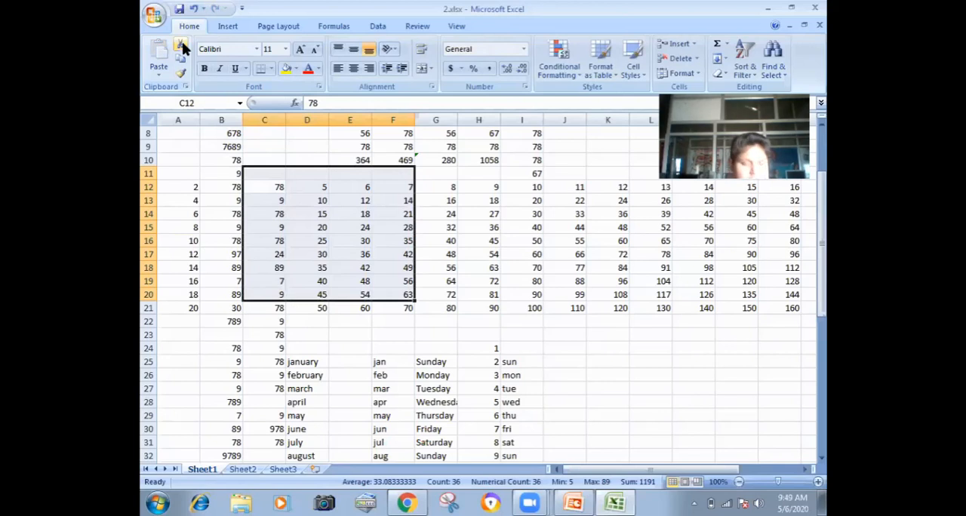
left_click(467, 220)
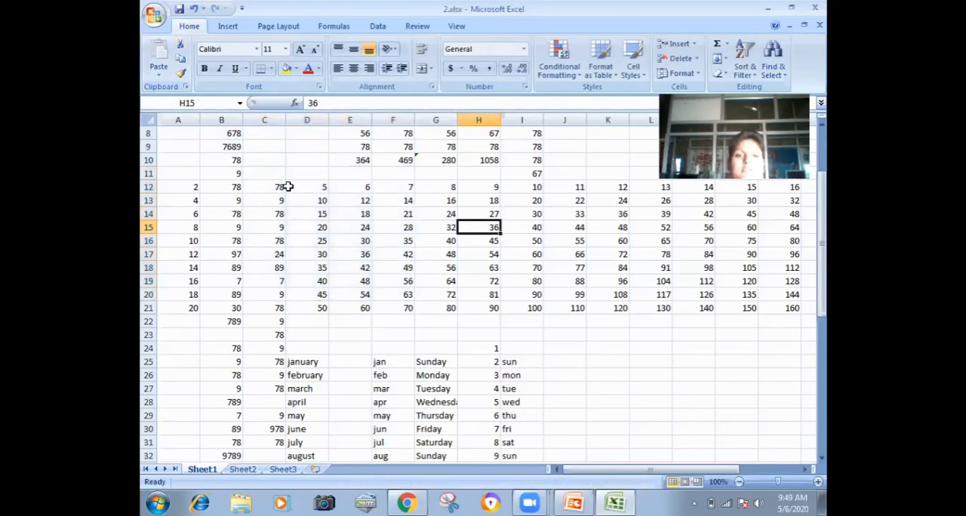
Step: Cut the range C11:G20, undo the deletion of its contents, and paste it starting at cell K28
left_click_drag(274, 180, 422, 300)
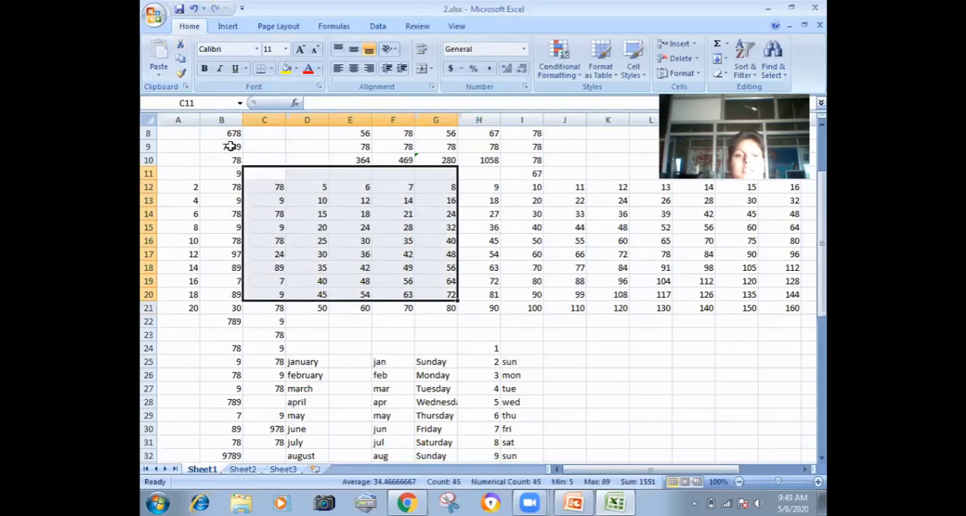
left_click(181, 46)
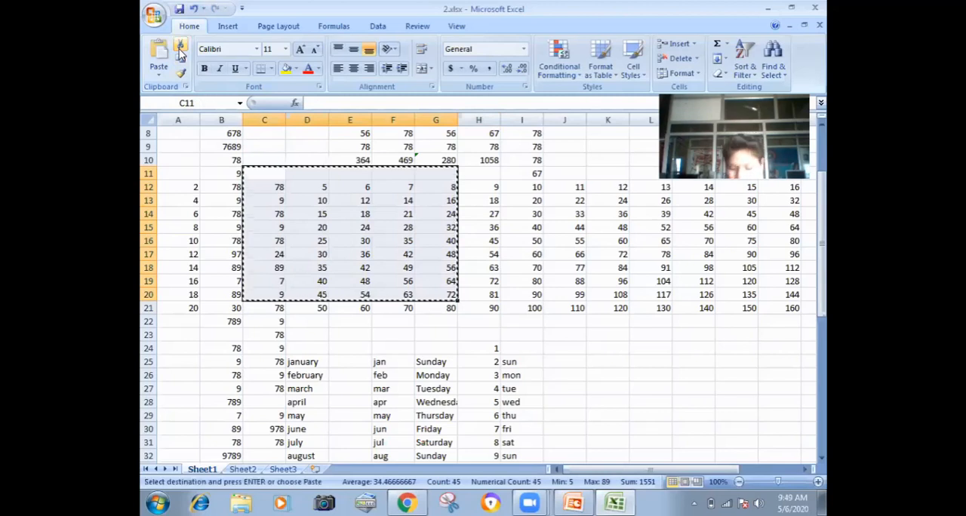
key("Delete")
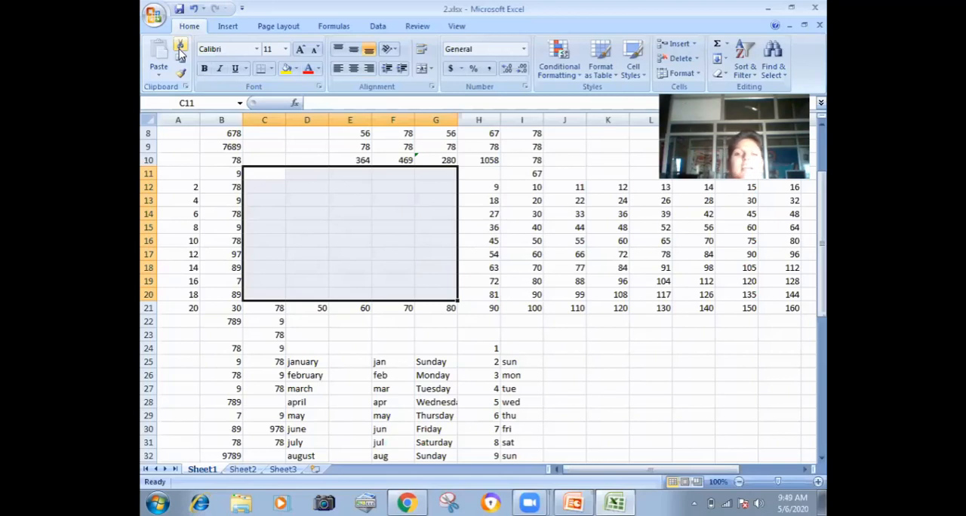
left_click(202, 159)
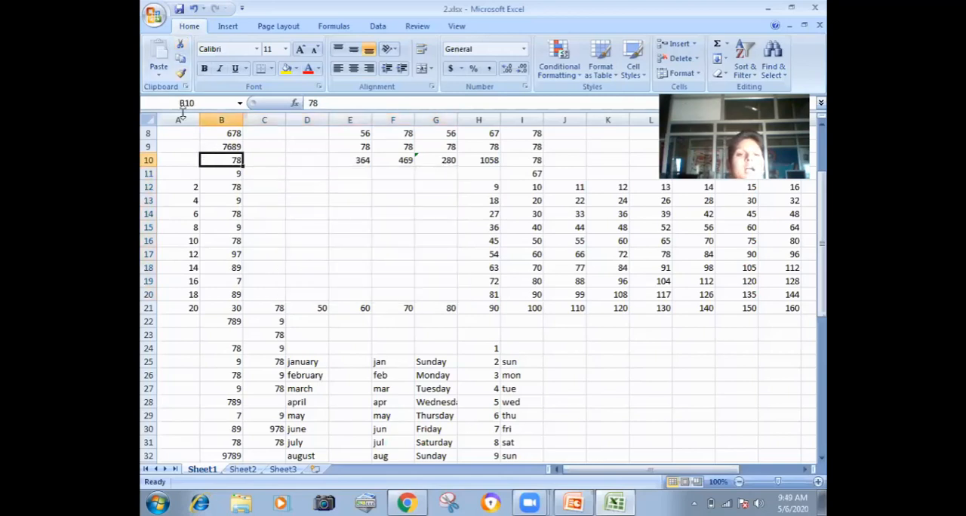
left_click(194, 9)
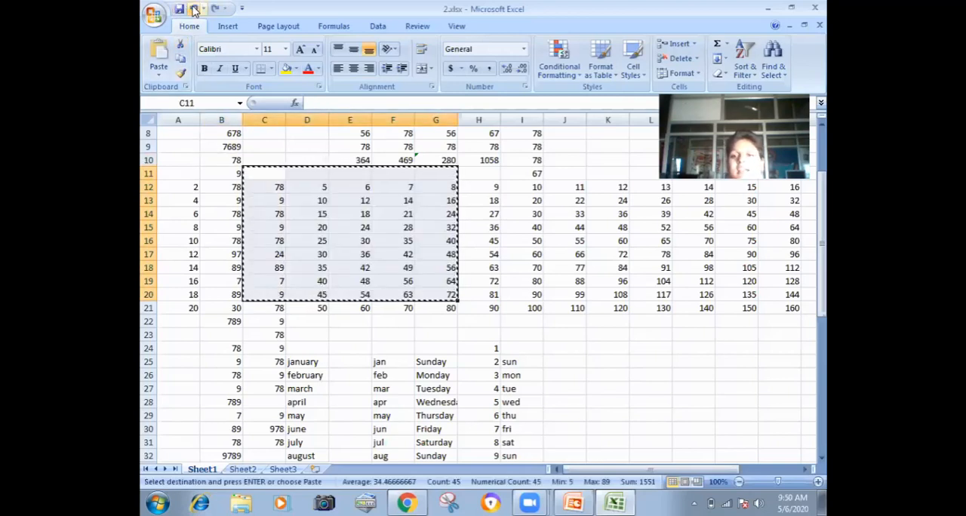
left_click(615, 402)
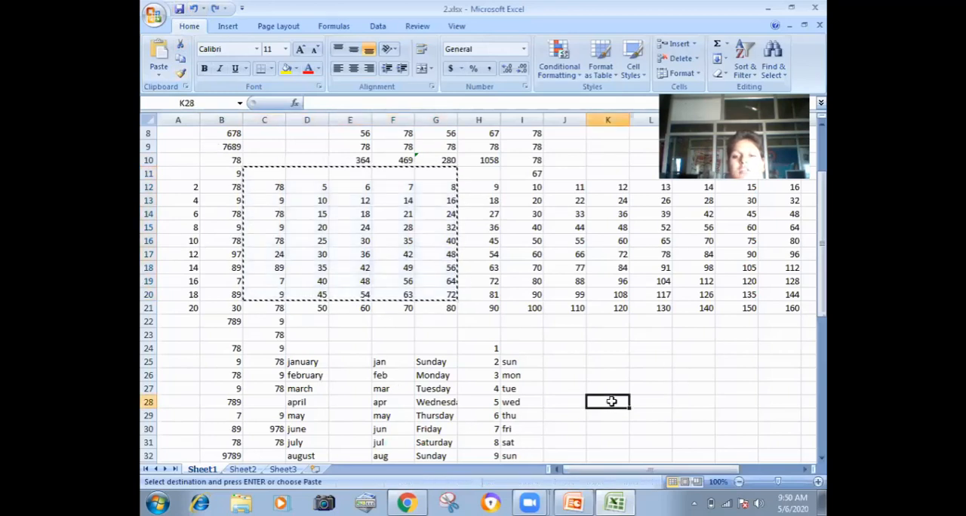
left_click(158, 53)
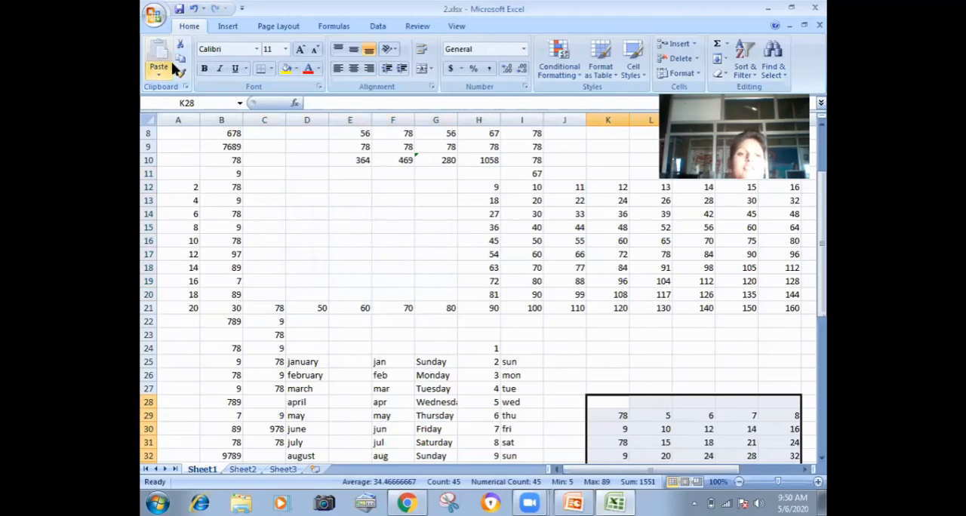
Step: Copy the range B20:G30 and paste it starting at cell A44
mouse_move(236, 299)
left_mouse_down()
mouse_move(377, 411)
mouse_move(453, 420)
mouse_move(456, 429)
left_mouse_up()
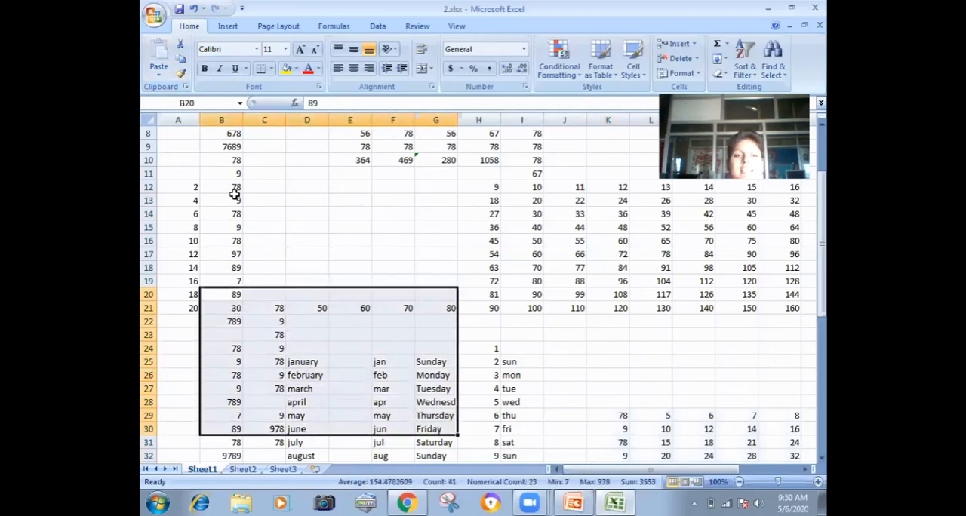
left_click(181, 62)
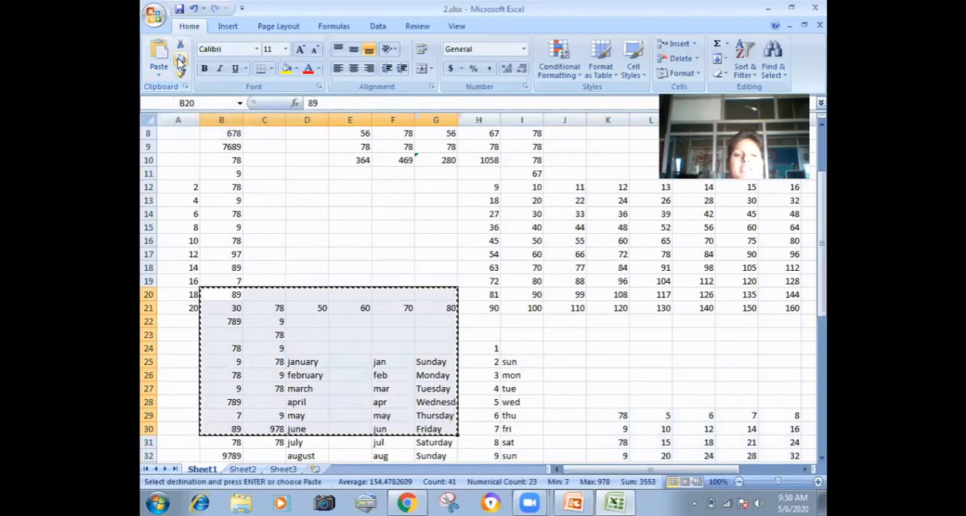
left_click_drag(823, 219, 826, 385)
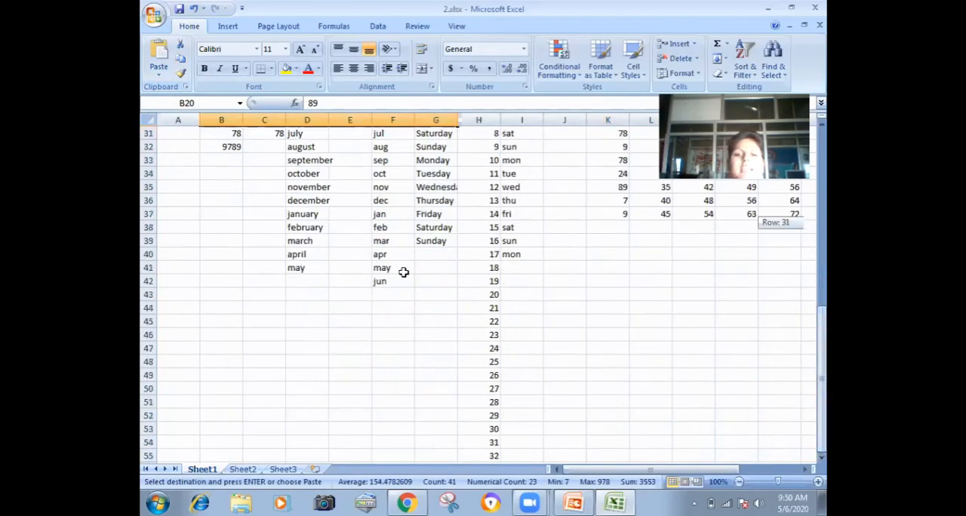
left_click(192, 311)
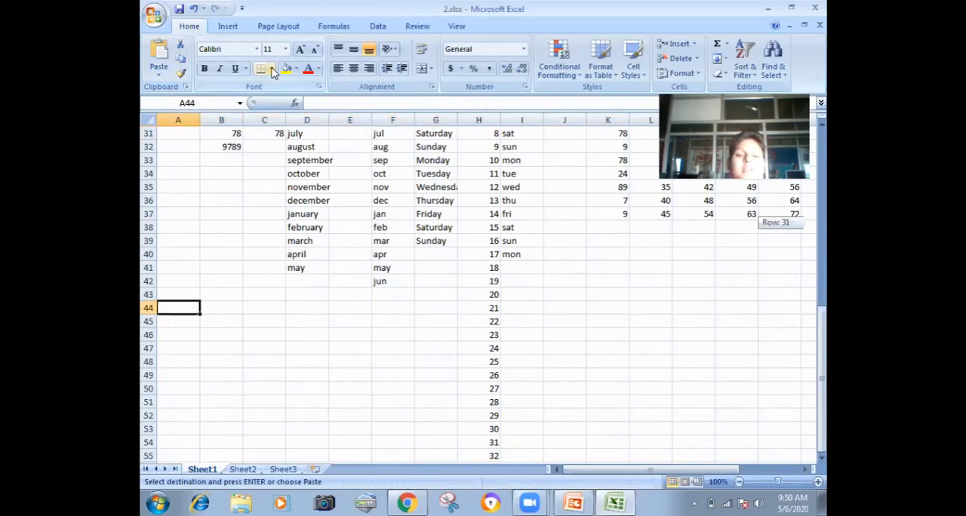
left_click(161, 58)
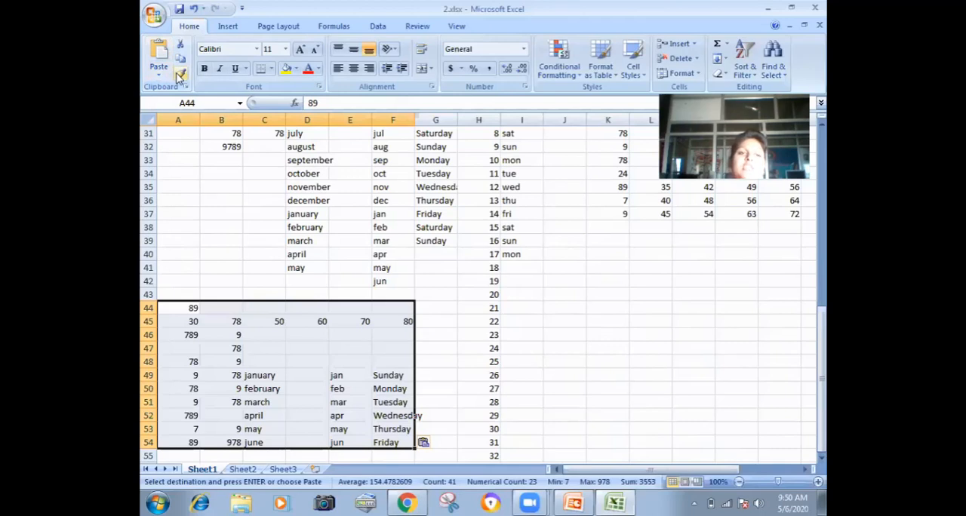
Step: Color the text of the month and weekday entries in F32:G36 red
left_click(180, 74)
left_click(379, 215)
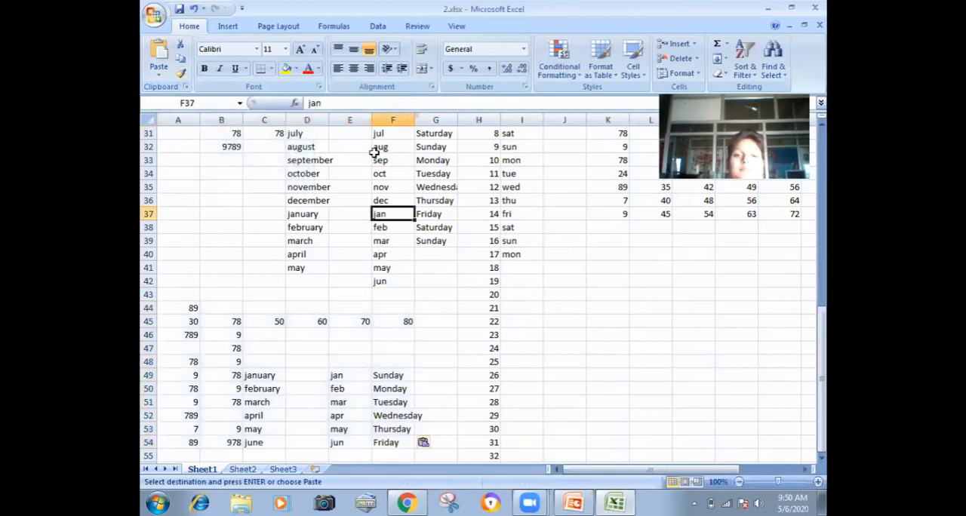
left_click_drag(388, 145, 456, 200)
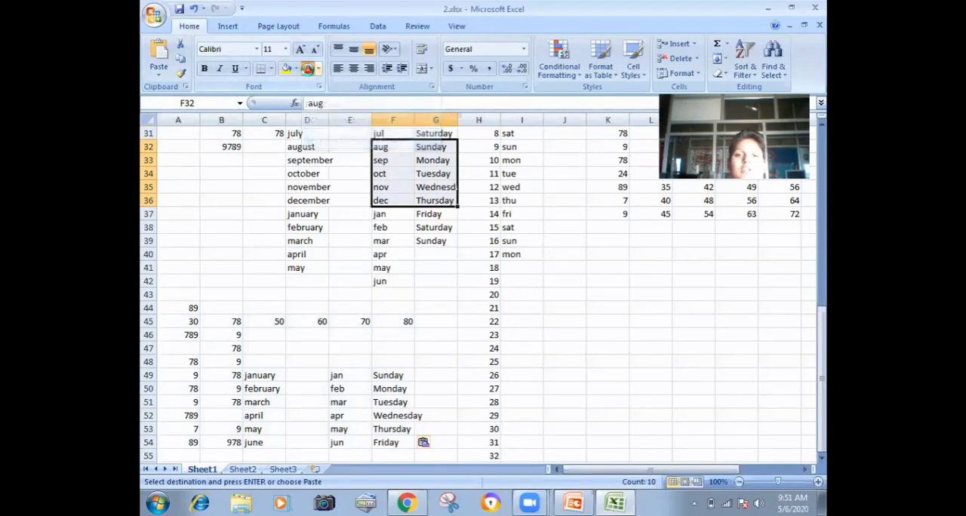
left_click(308, 69)
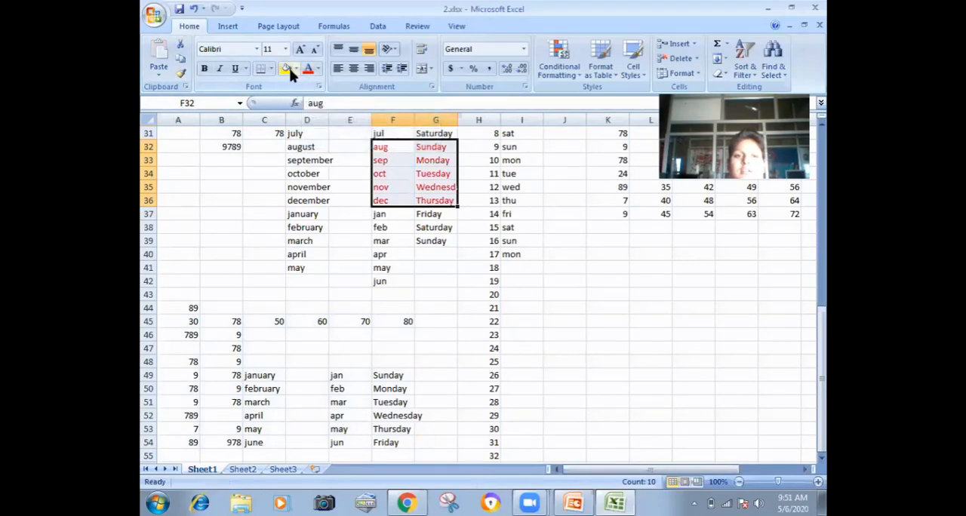
Step: Fill the range F32:G36 with yellow and copy its formatting to the empty range I49:J53
left_click(288, 70)
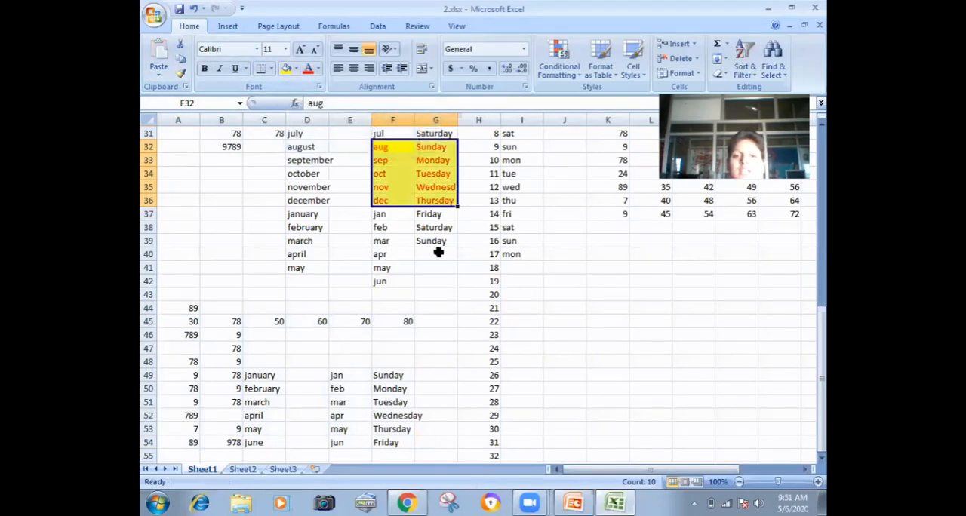
left_click(181, 76)
left_click(527, 370)
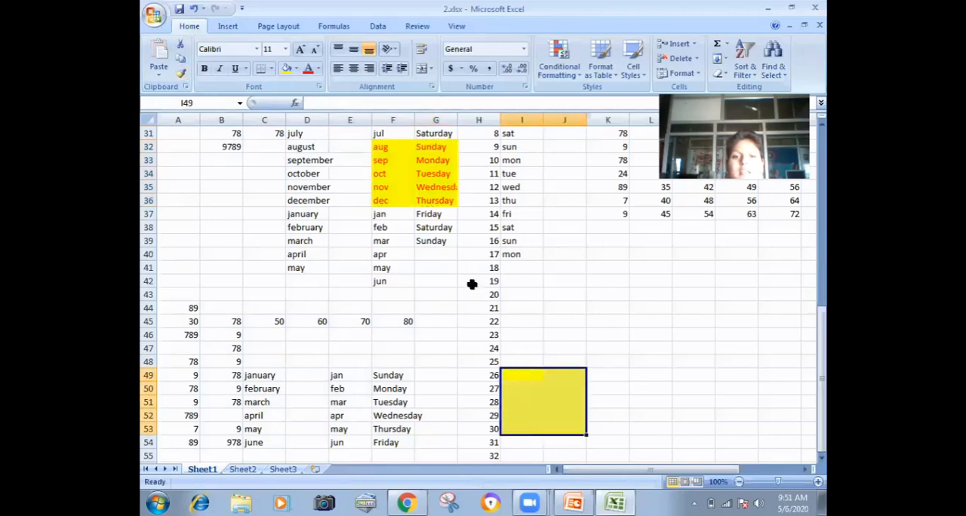
Step: Copy the formatting of F32:G36 to the numbers in A49:B53 with Format Painter
left_click_drag(386, 147, 433, 195)
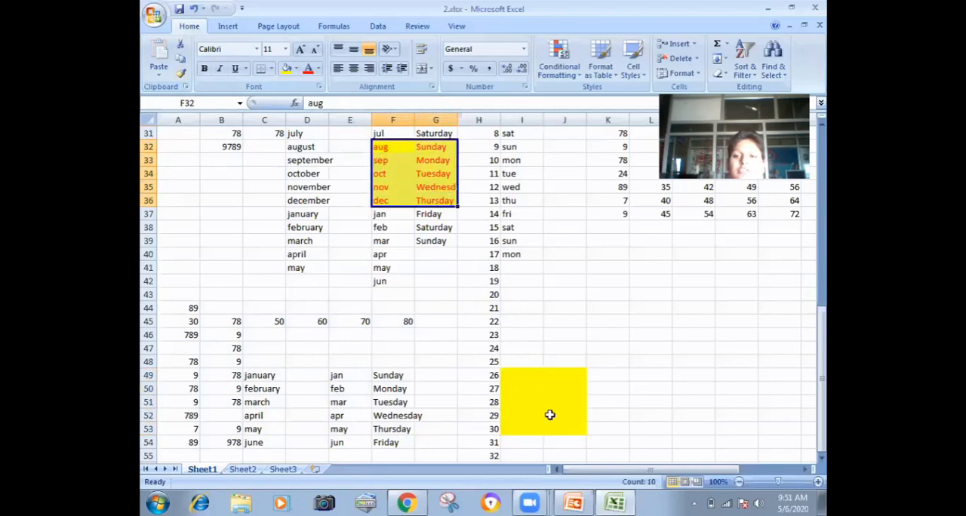
left_click(180, 73)
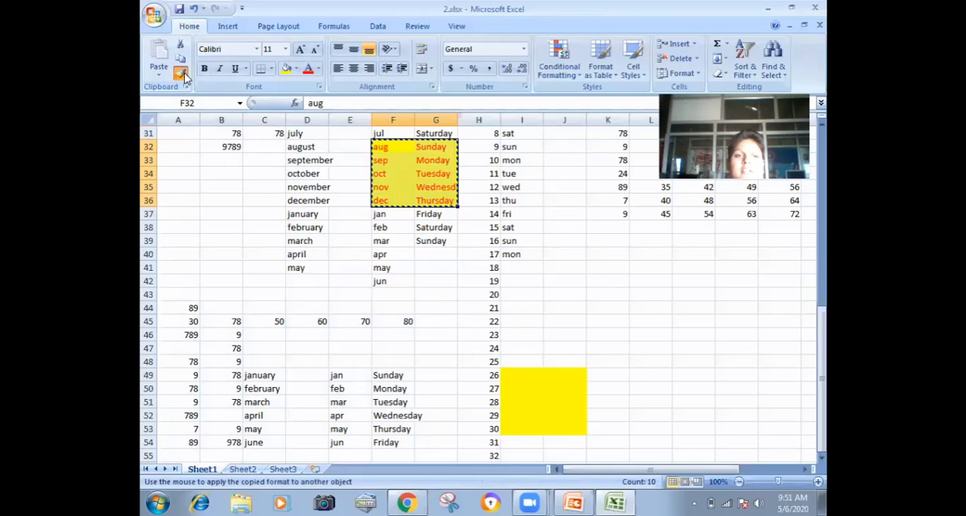
left_click(192, 379)
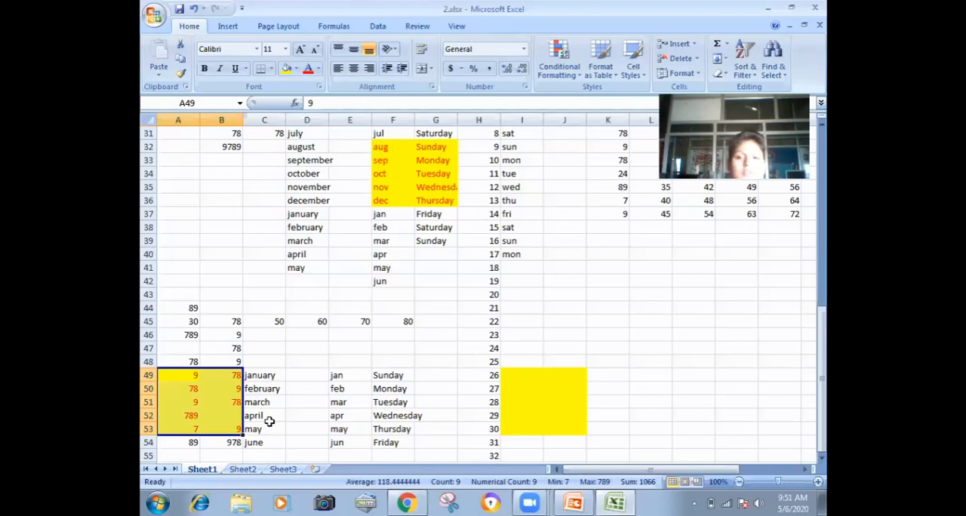
left_click(477, 45)
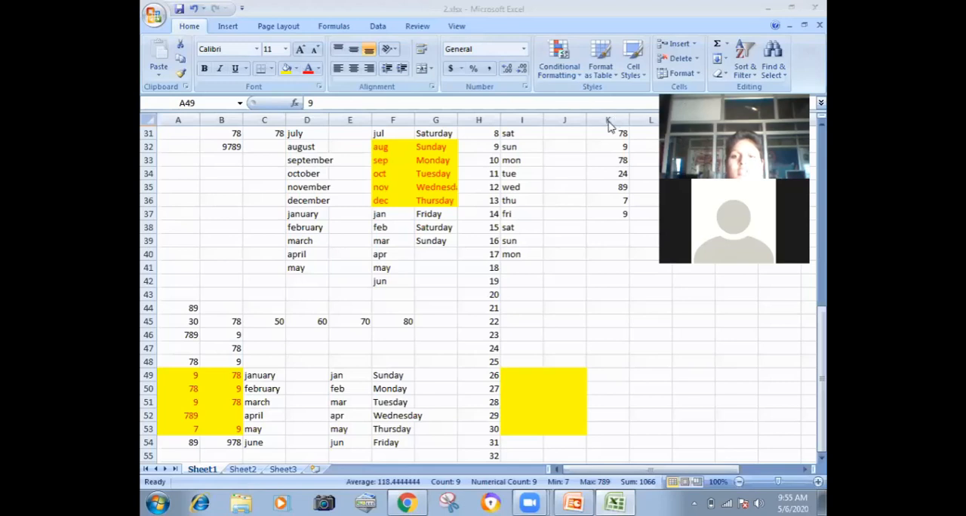
left_click(359, 253)
left_click(238, 190)
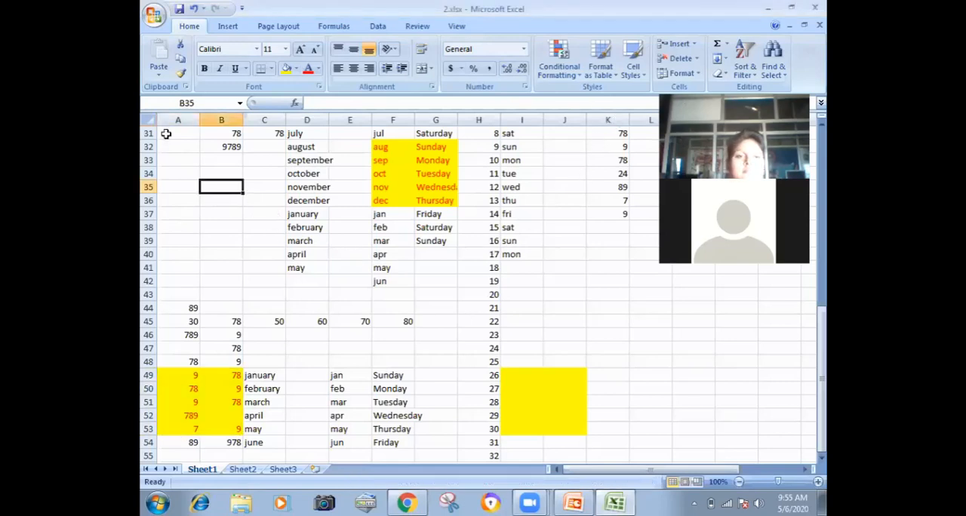
Step: Show the workbook's document properties and open its advanced properties
left_click(157, 12)
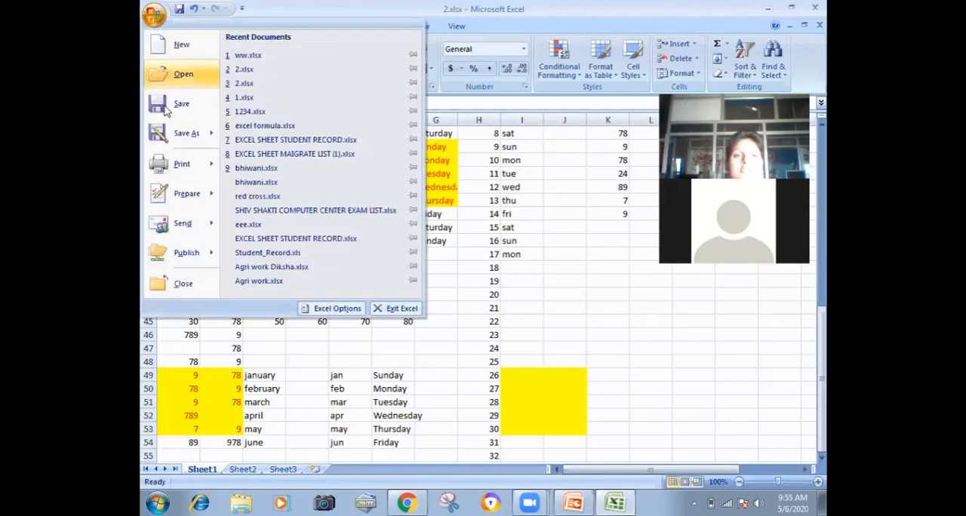
mouse_move(190, 211)
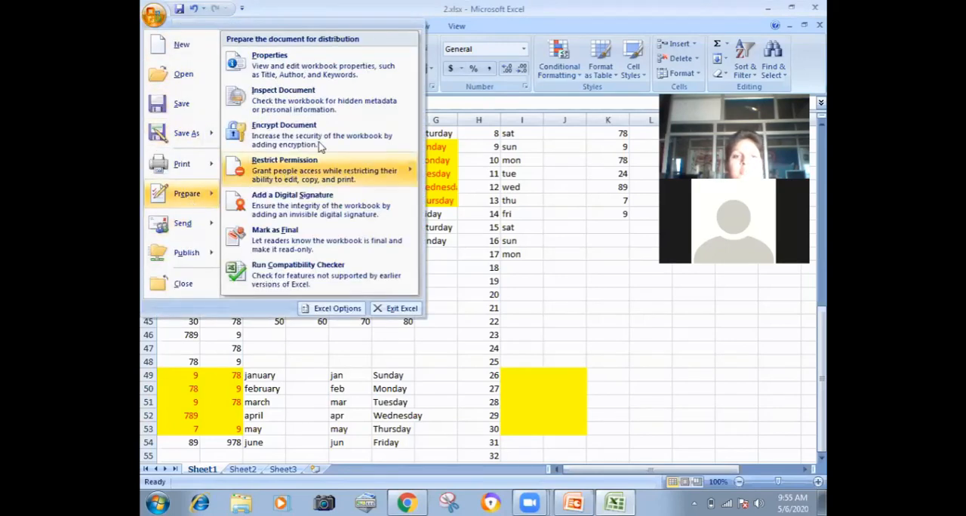
left_click(336, 75)
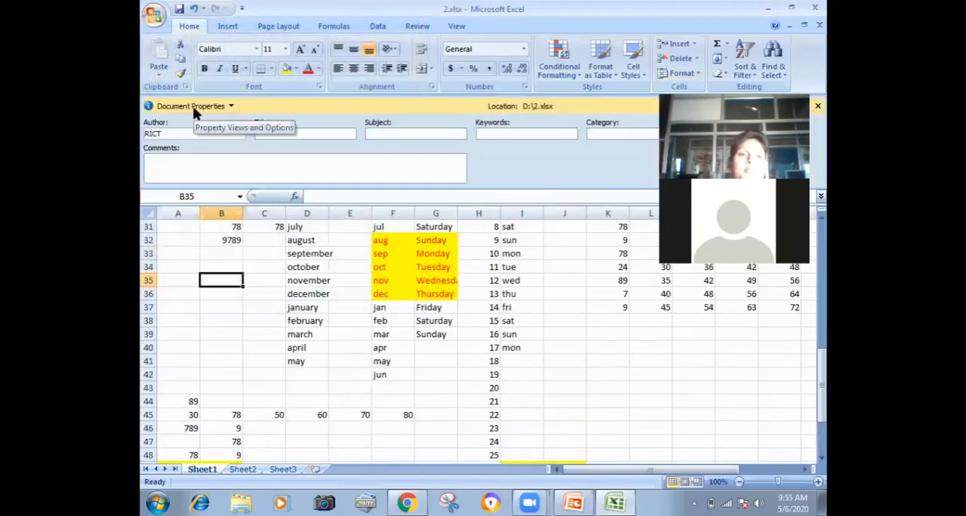
left_click(232, 108)
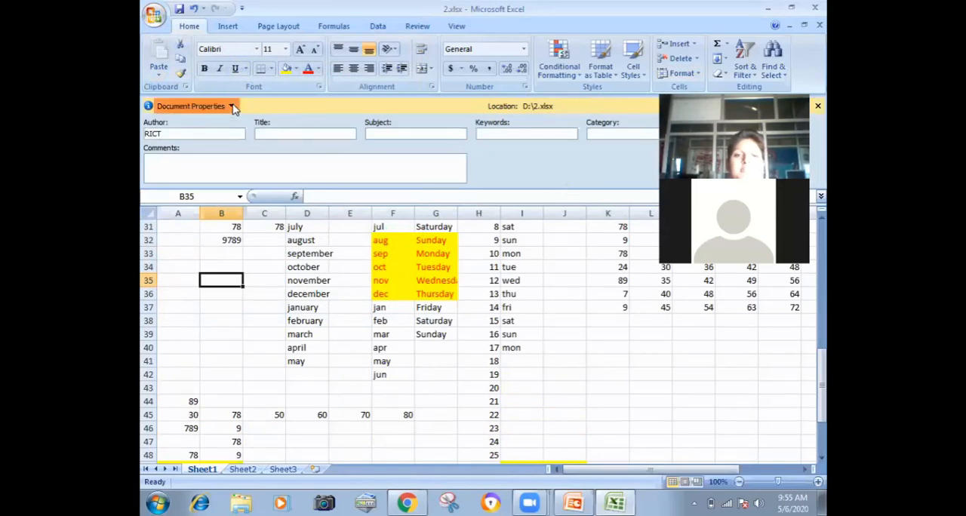
left_click(219, 123)
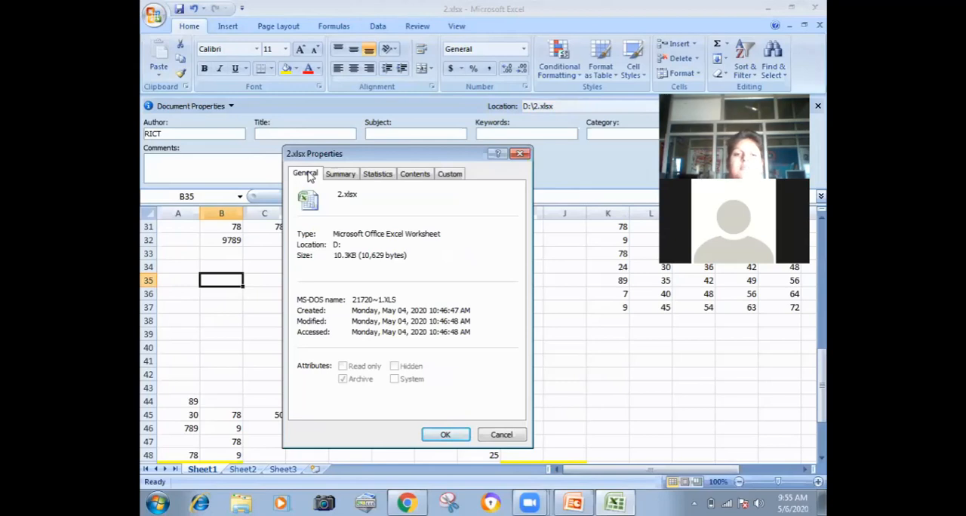
Step: Enter the title cvcGH, subject hghj and manager kljkl in the workbook's summary properties
left_click(346, 175)
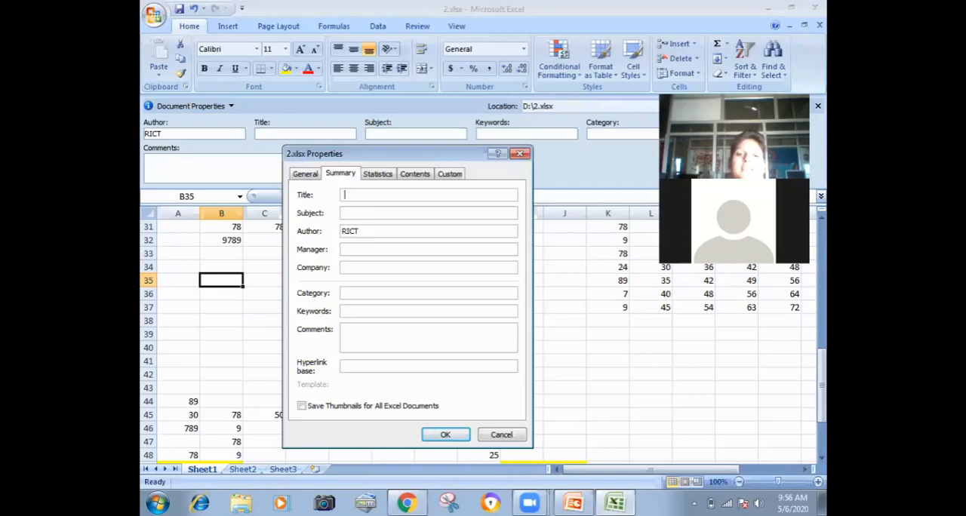
type("cvcGH")
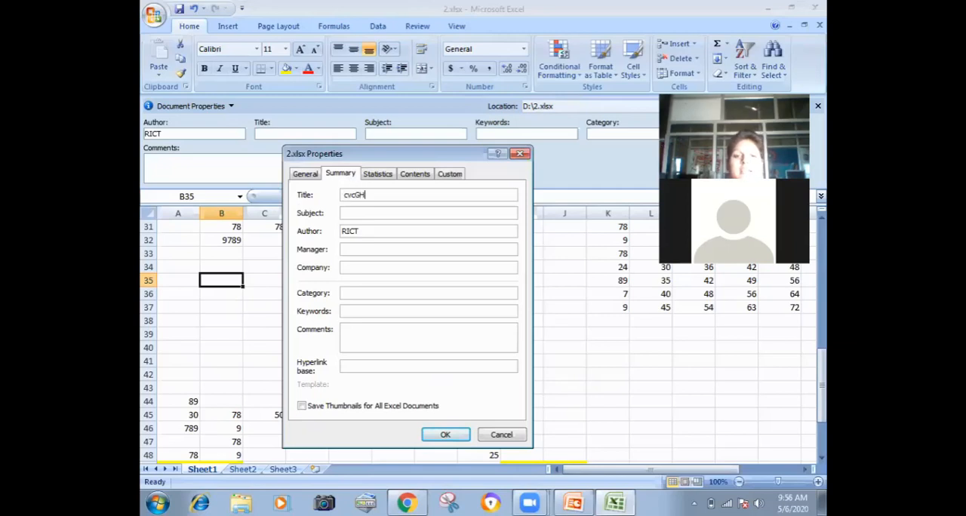
key("Tab")
type("hghj")
key("Tab")
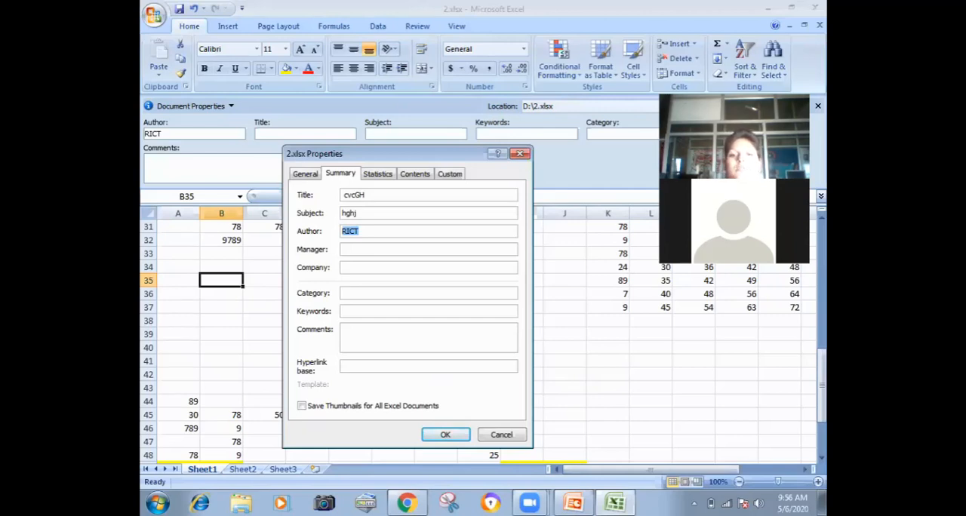
key("Tab")
type("kjkl")
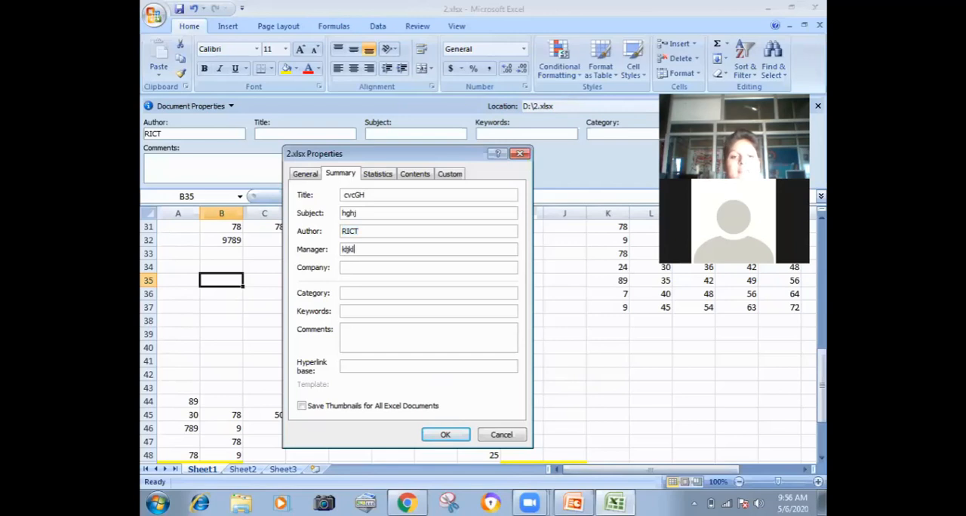
type("iuiu")
Step: Fill in the summary's company as iuiu, category as mnm, keywords as bbb and comments as nnn
key("Tab")
type("mn")
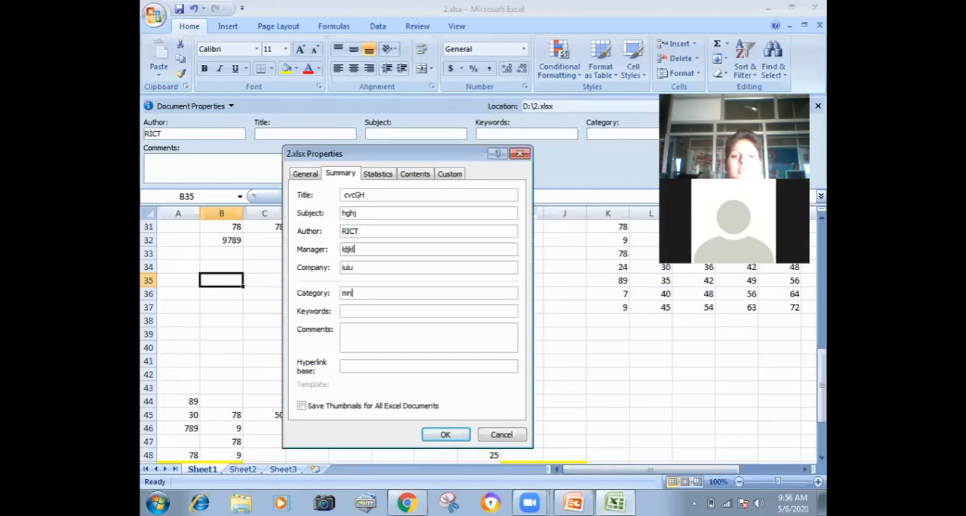
type("mbbb")
key("Tab")
type("nnn")
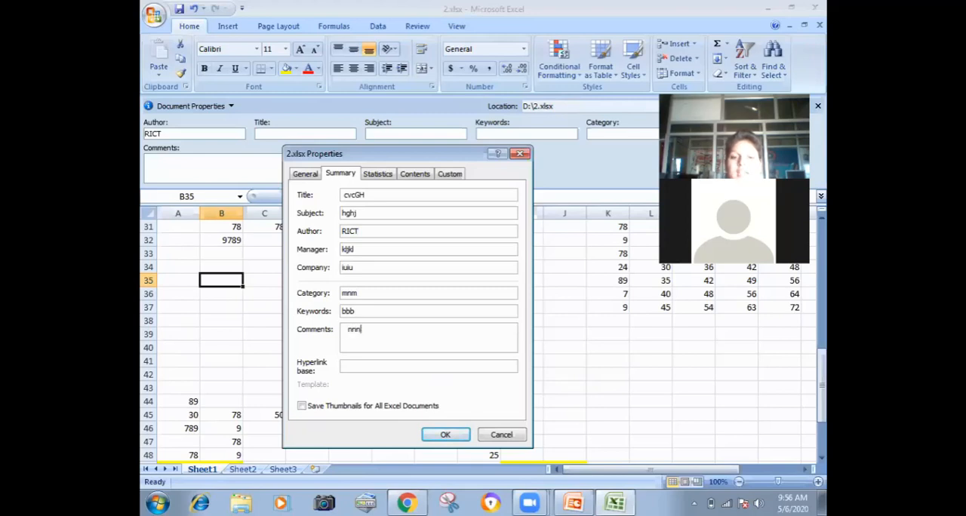
Step: View the workbook's statistics and contents, and add a custom text property named bhiwani with the value haryana
left_click(377, 175)
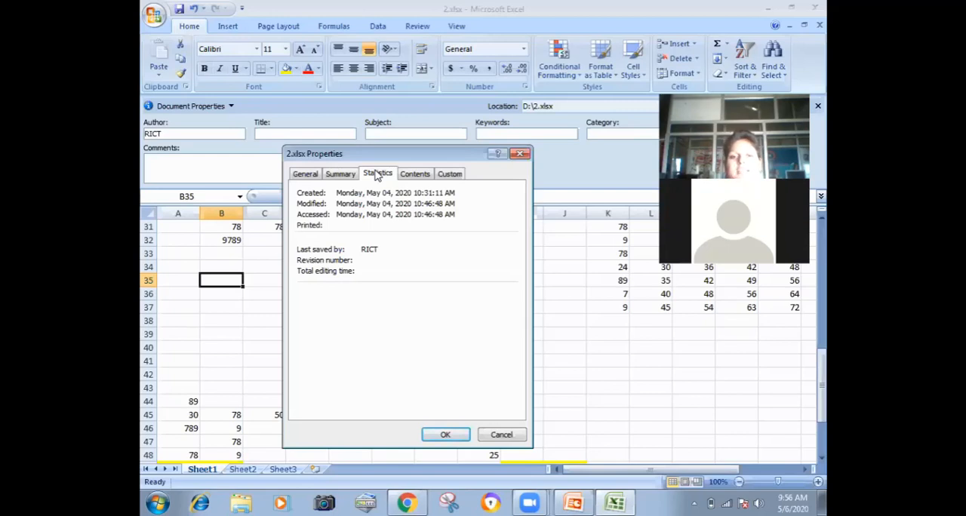
left_click(407, 181)
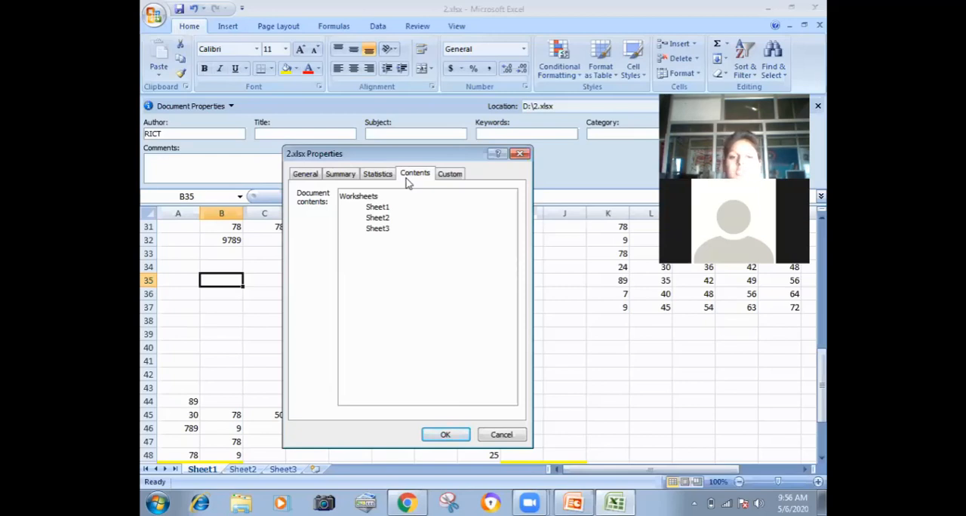
left_click(442, 176)
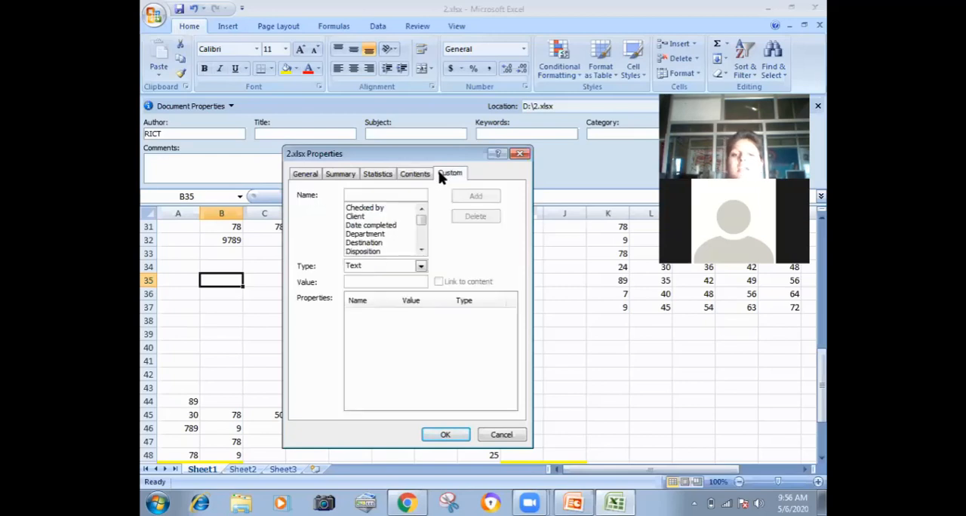
left_click(375, 194)
type("bhiwani")
key("Tab")
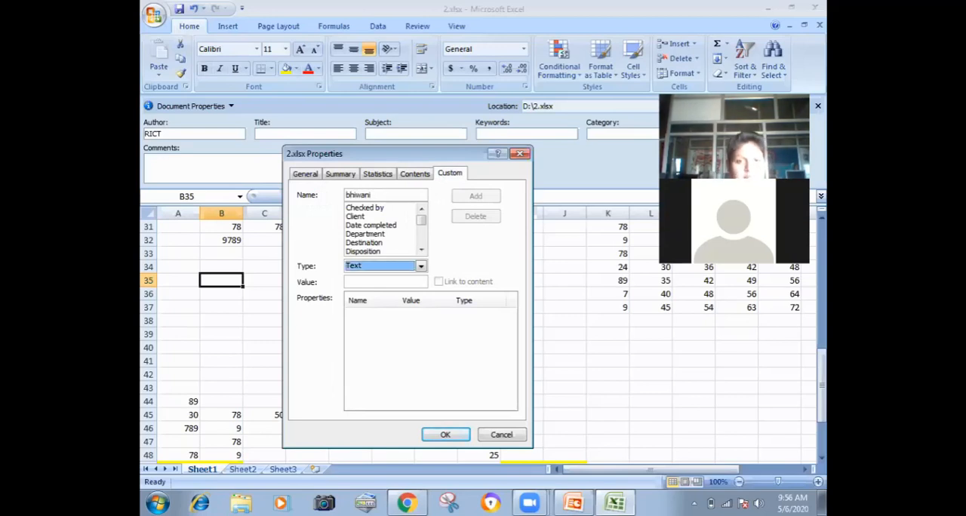
key("Tab")
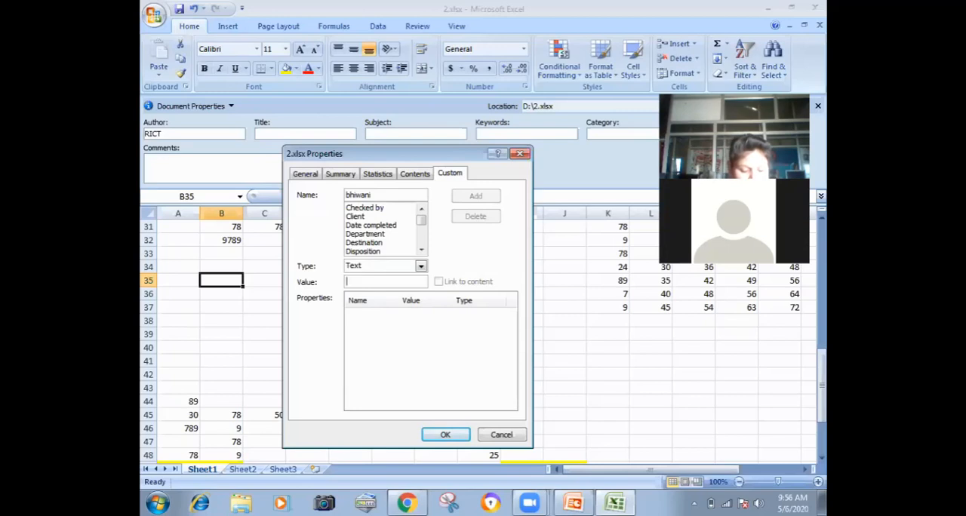
type("haryana")
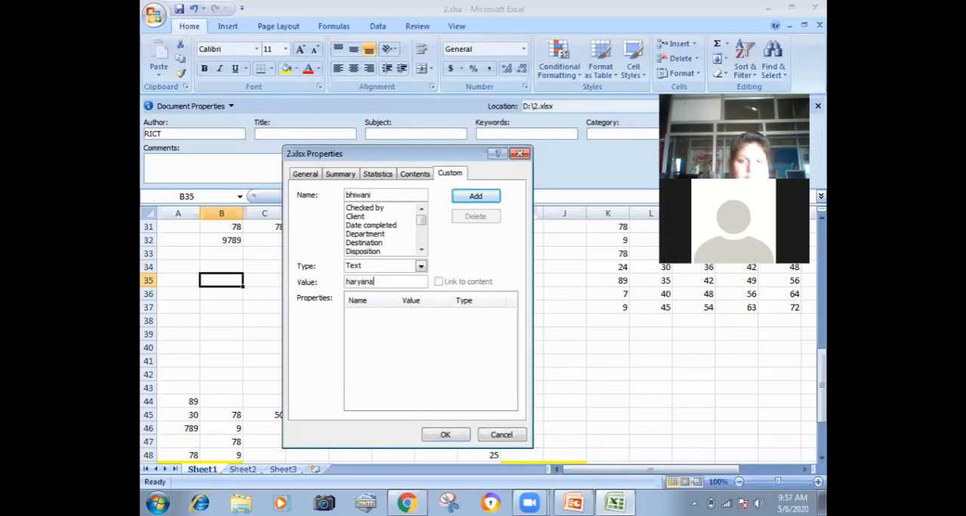
left_click(474, 196)
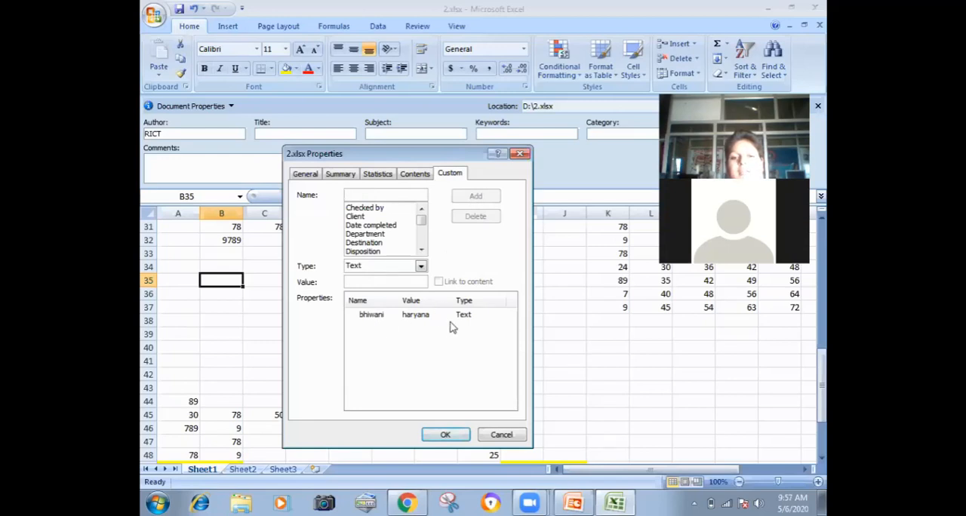
left_click(443, 436)
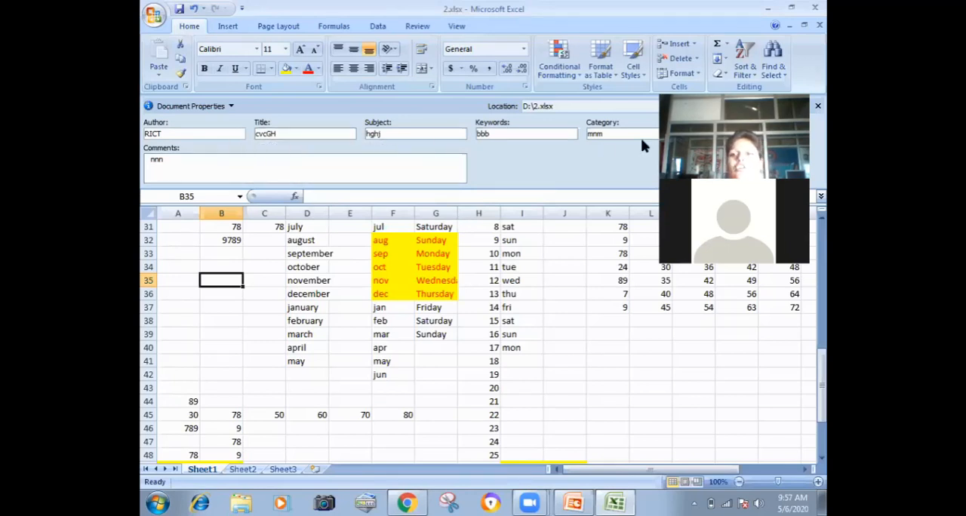
Step: Hide the document properties shown above the worksheet
left_click(151, 18)
mouse_move(186, 193)
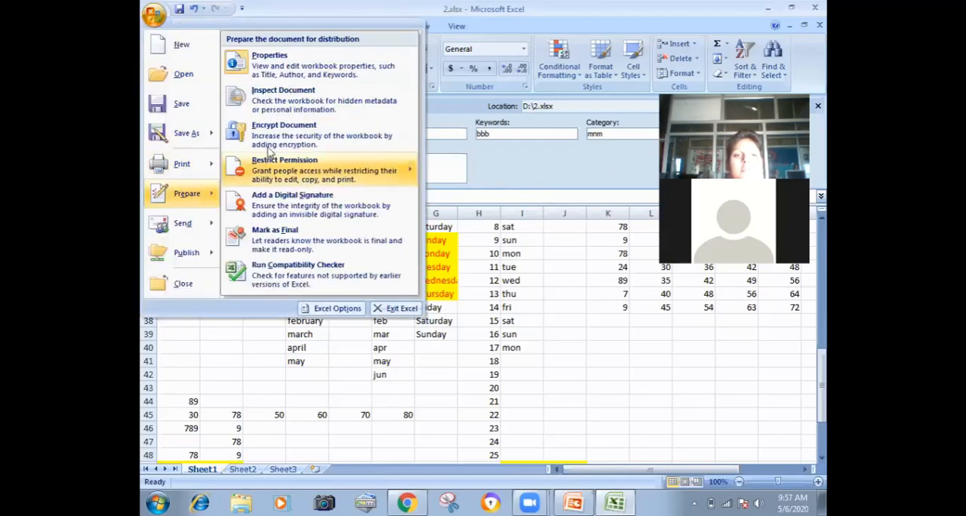
left_click(305, 75)
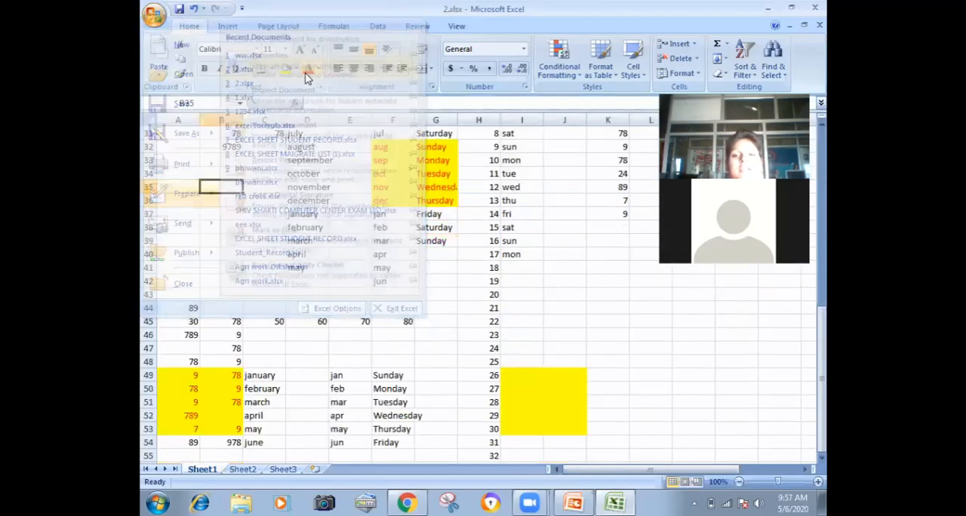